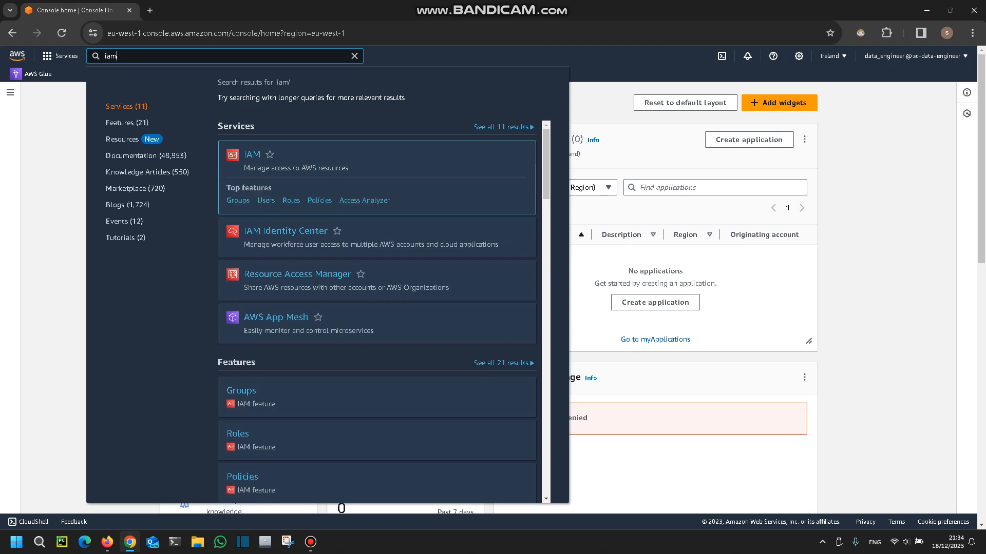
Open the IAM service's list of users and start creating a new user.
key("Return")
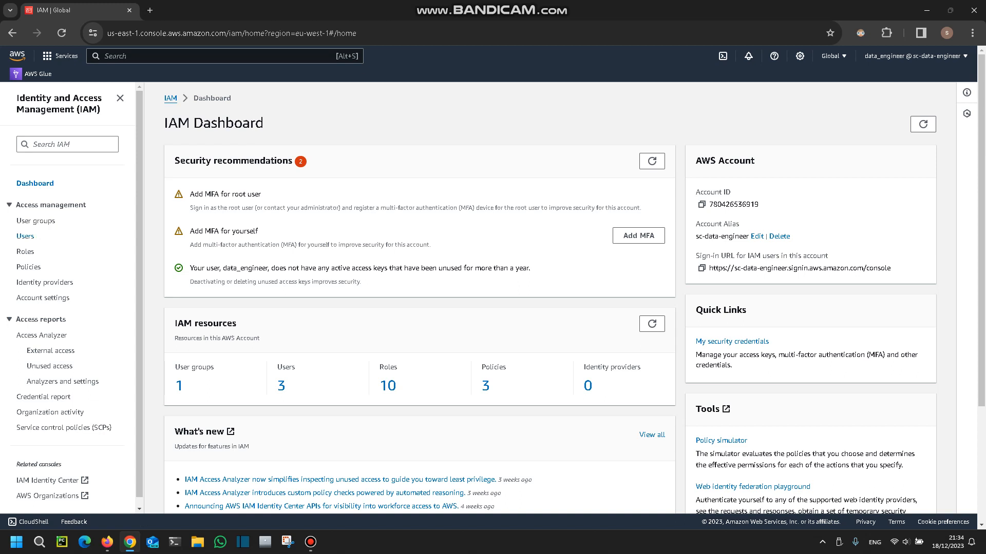
left_click(25, 236)
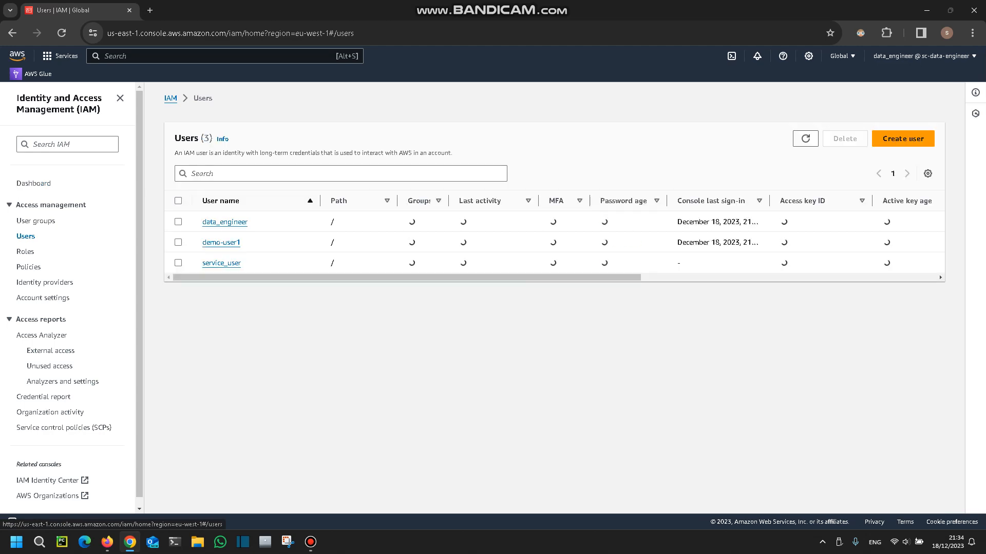
left_click(903, 138)
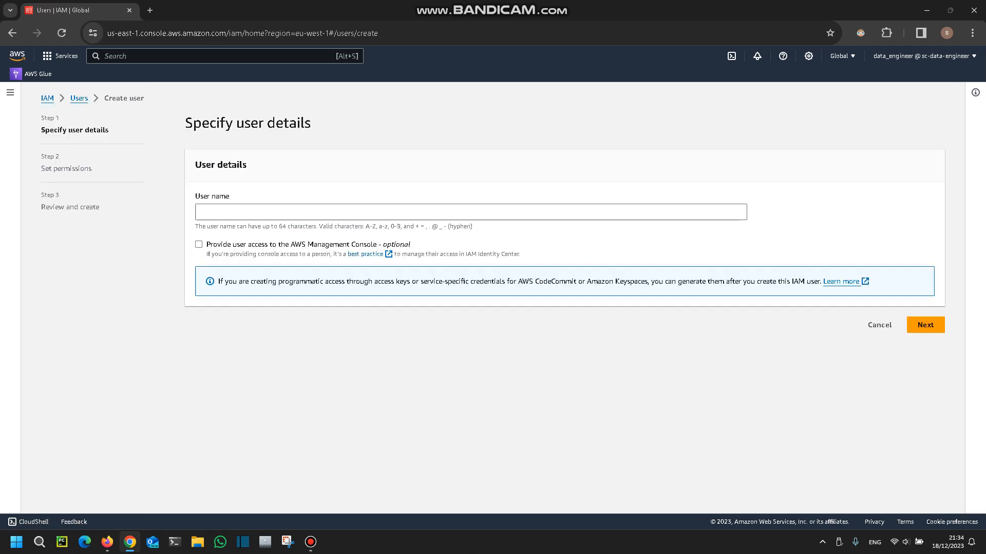
Name the user demo-user-1, provide access to the AWS Management Console, and choose to create an IAM user.
left_click(471, 212)
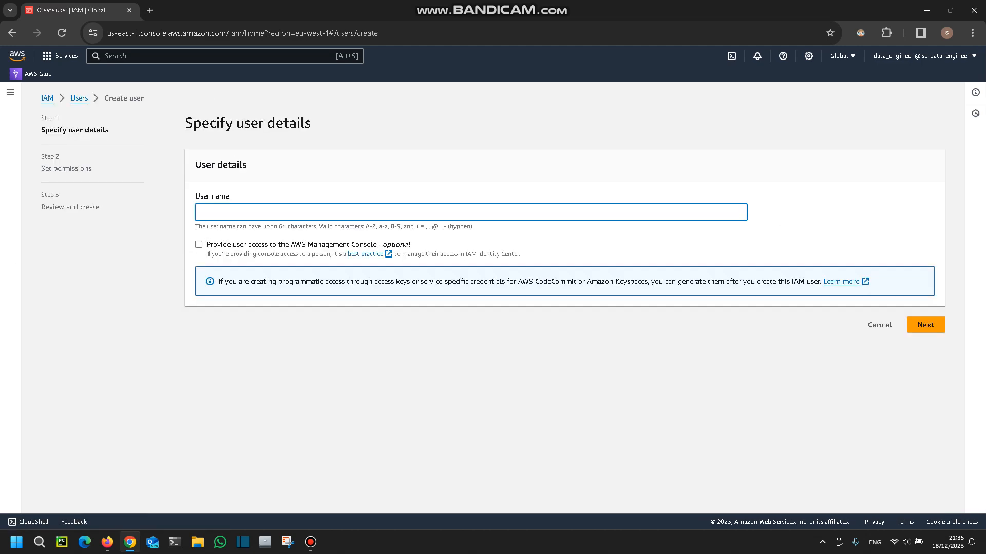
type("demo-user-1")
left_click(199, 245)
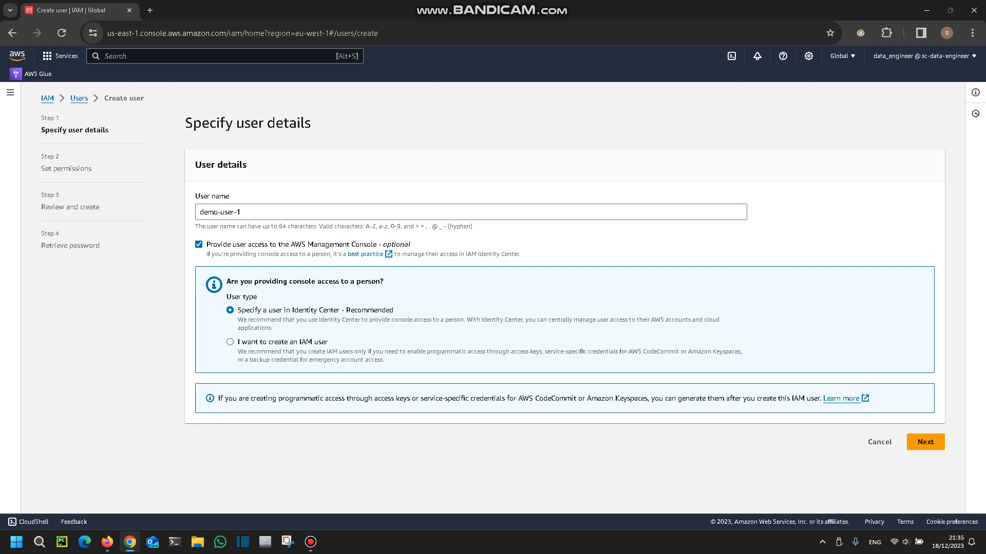
left_click(230, 342)
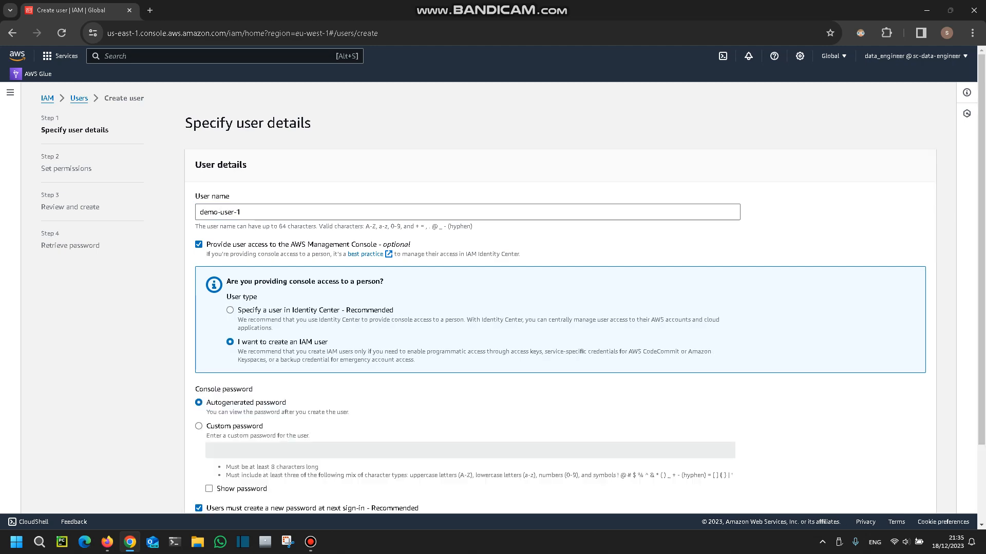
Set a custom console password for the user without requiring a new password at next sign-in, and continue to permissions.
scroll(560, 298, "down", 2)
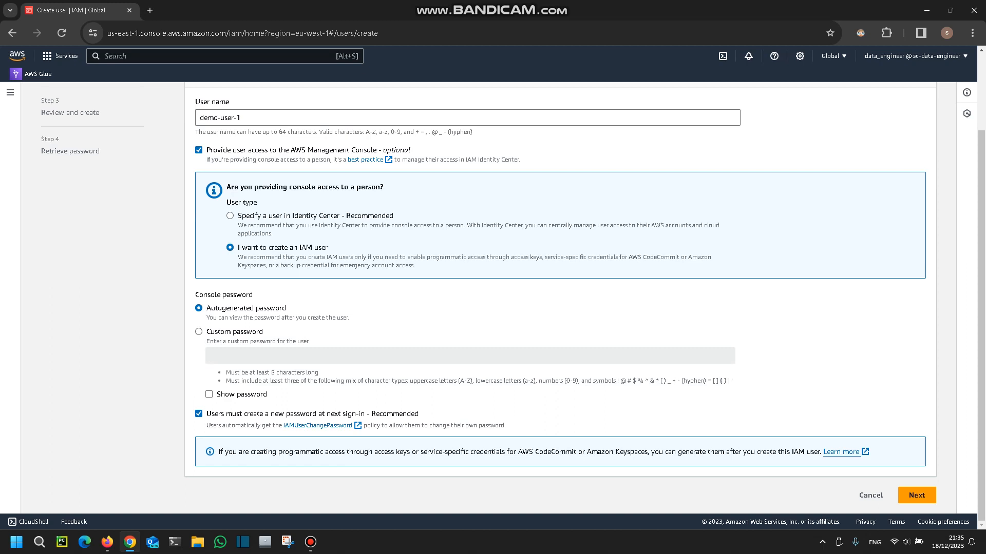
left_click(198, 332)
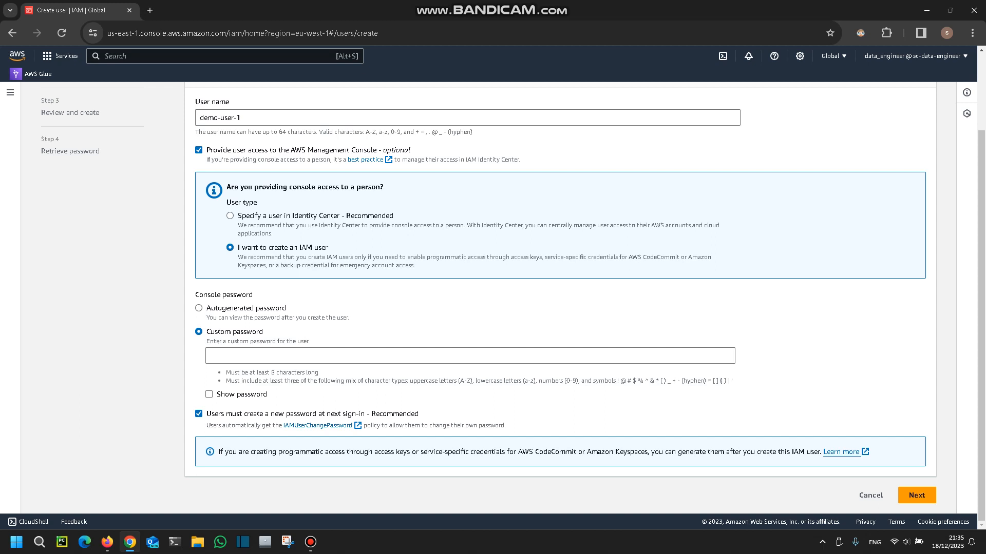
left_click(198, 414)
left_click(256, 356)
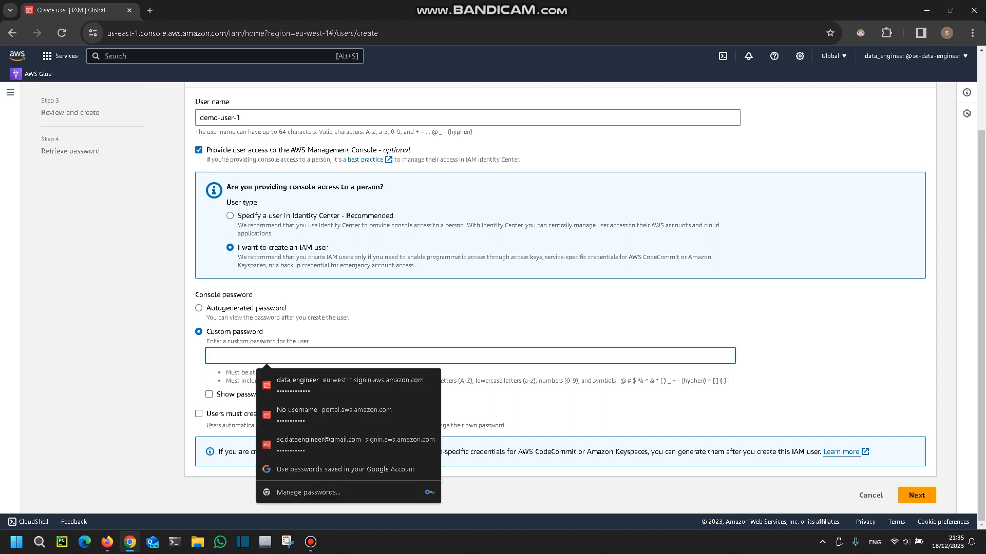
type("••••")
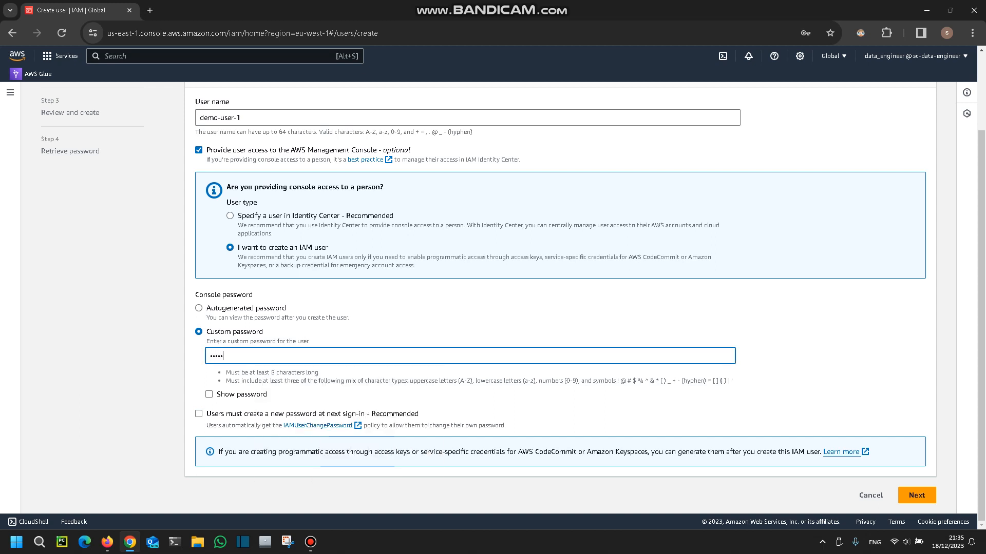
key("BackSpace")
type("•••••")
left_click(917, 496)
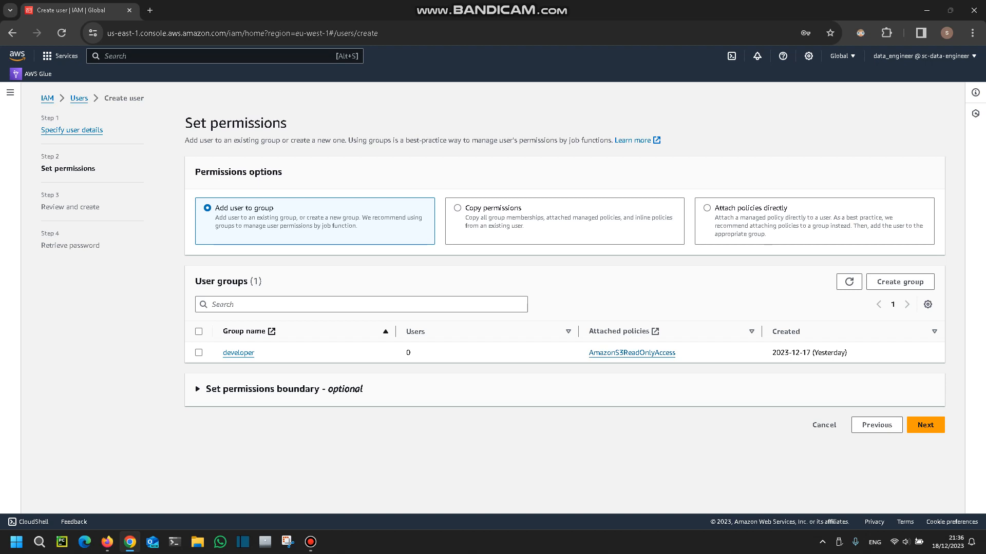
Choose to attach policies directly, search for s3read, and select and deselect the AmazonS3ReadOnlyAccess policy.
left_click(706, 207)
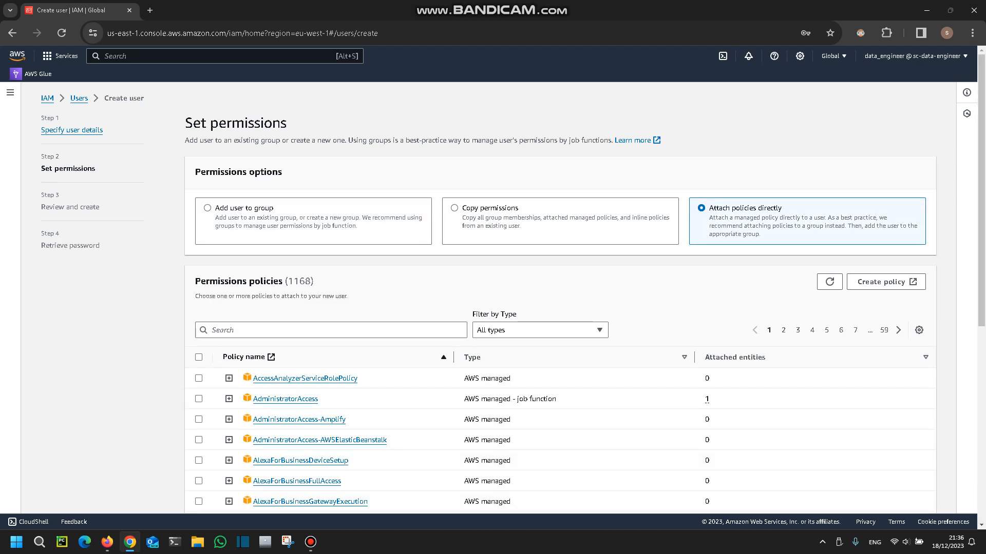
scroll(560, 308, "down", 1)
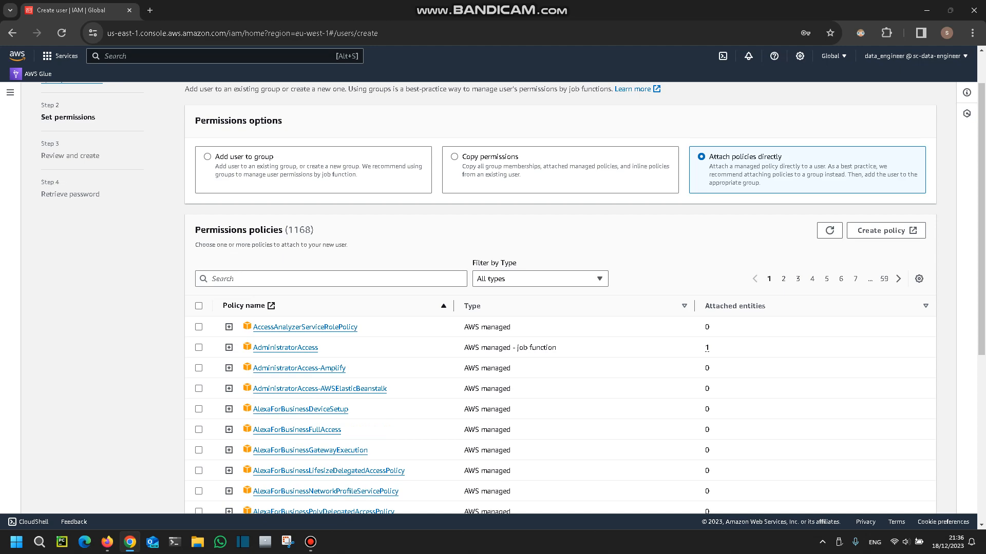
left_click(330, 279)
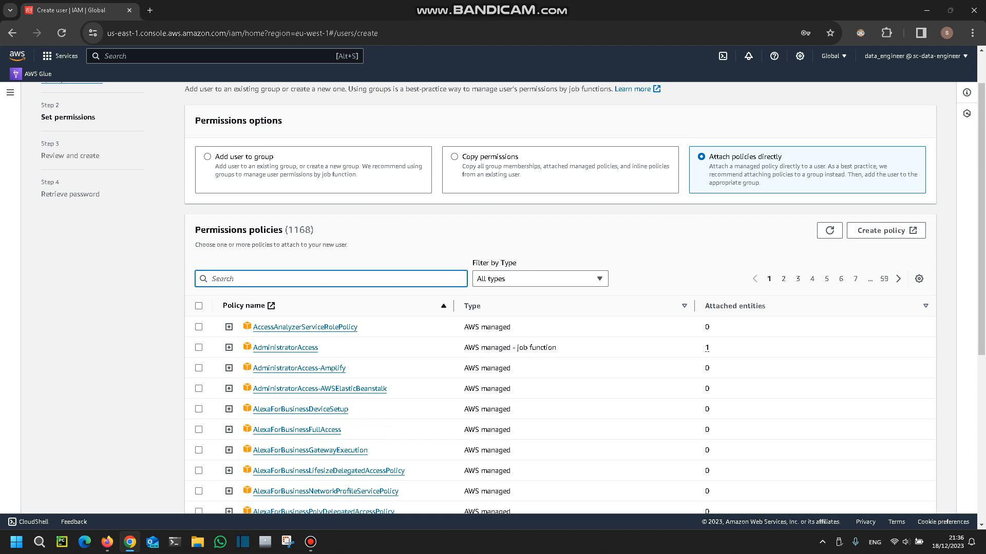
type("s3read")
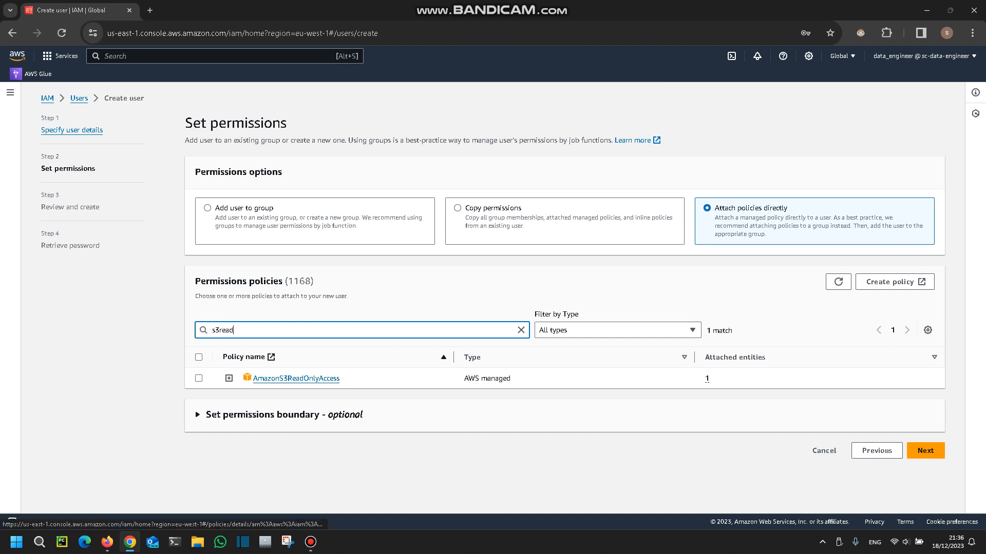
left_click(199, 378)
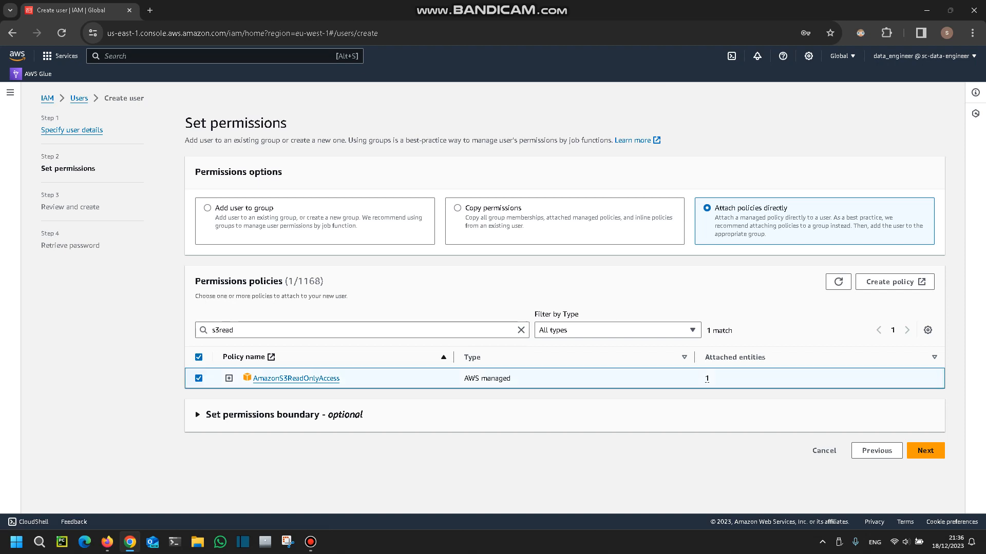
left_click(198, 379)
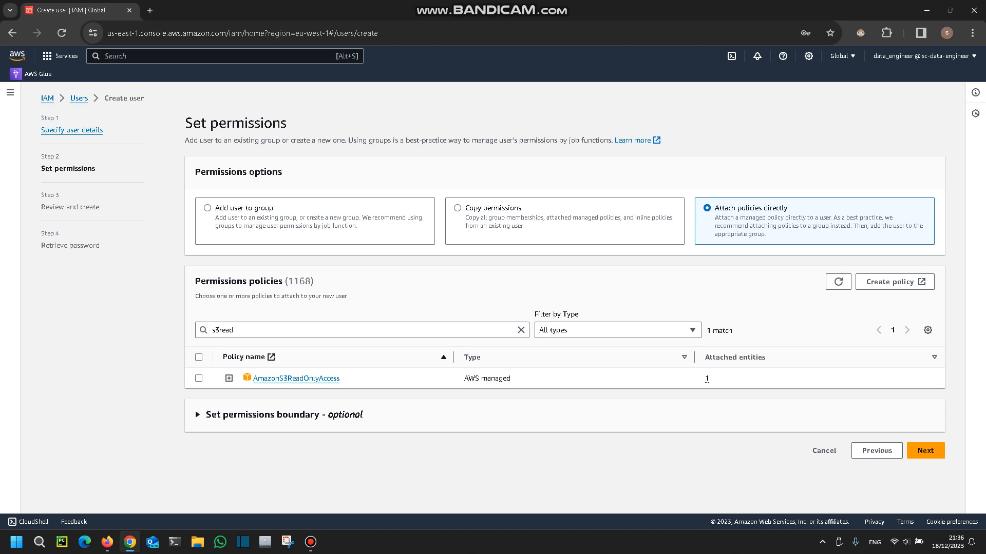
Continue without attaching any policy and create the user demo-user-1.
left_click(925, 450)
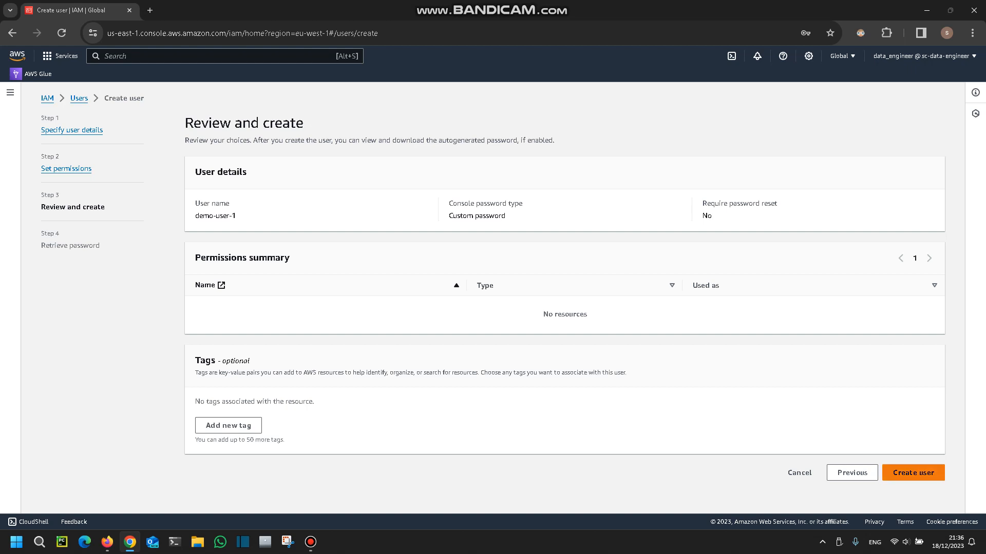
left_click(914, 473)
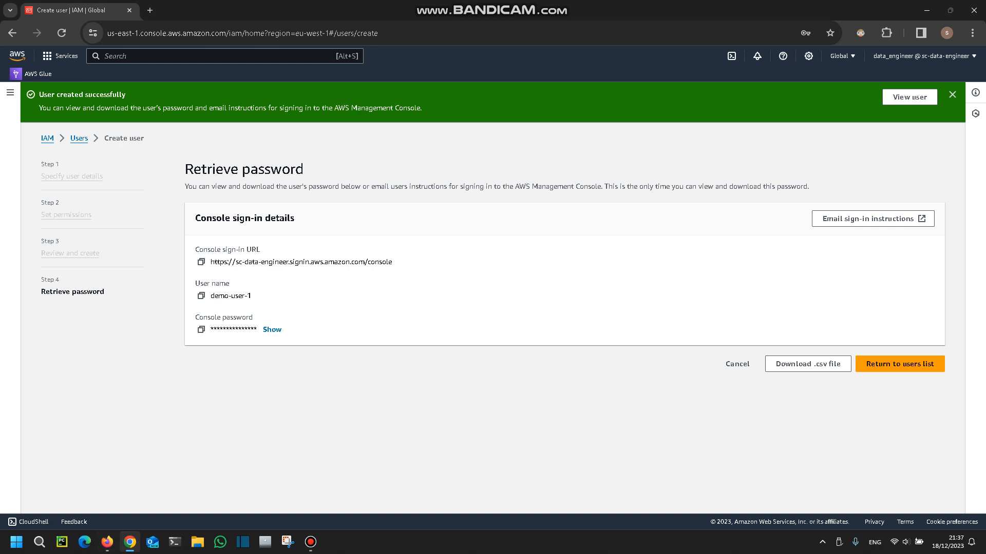
Sign in to the AWS console as demo-user-1 in Firefox and open the S3 bucket list.
mouse_move(129, 542)
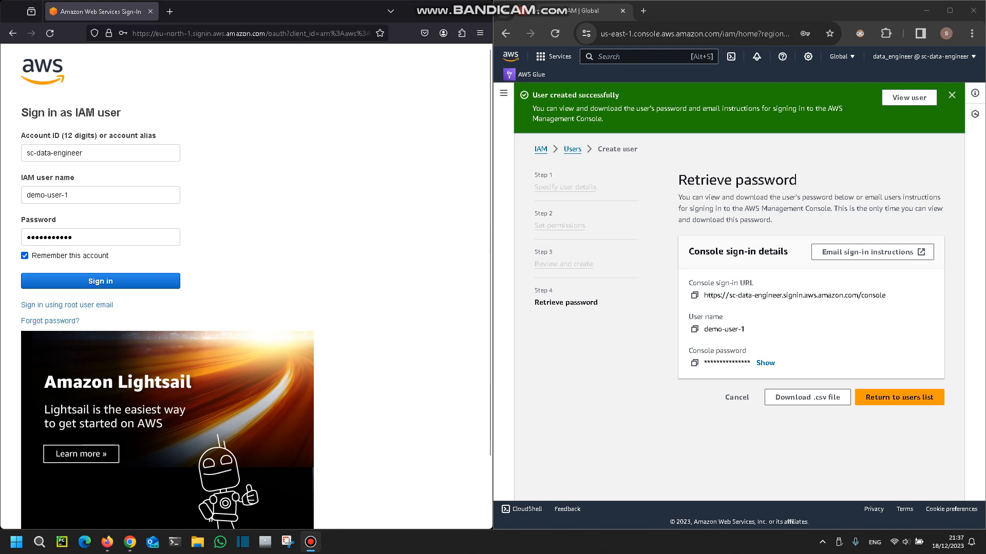
key("Return")
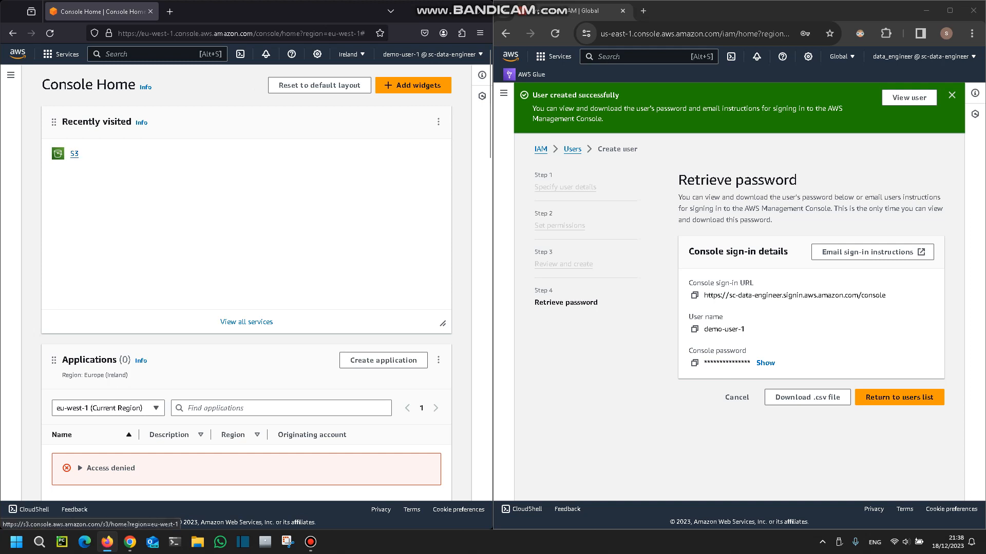
left_click(74, 153)
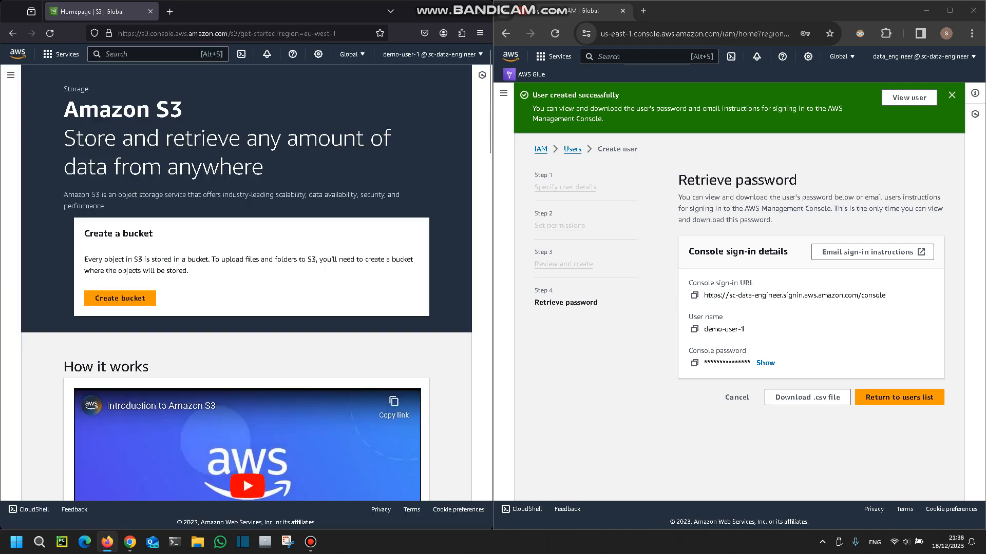
left_click(11, 75)
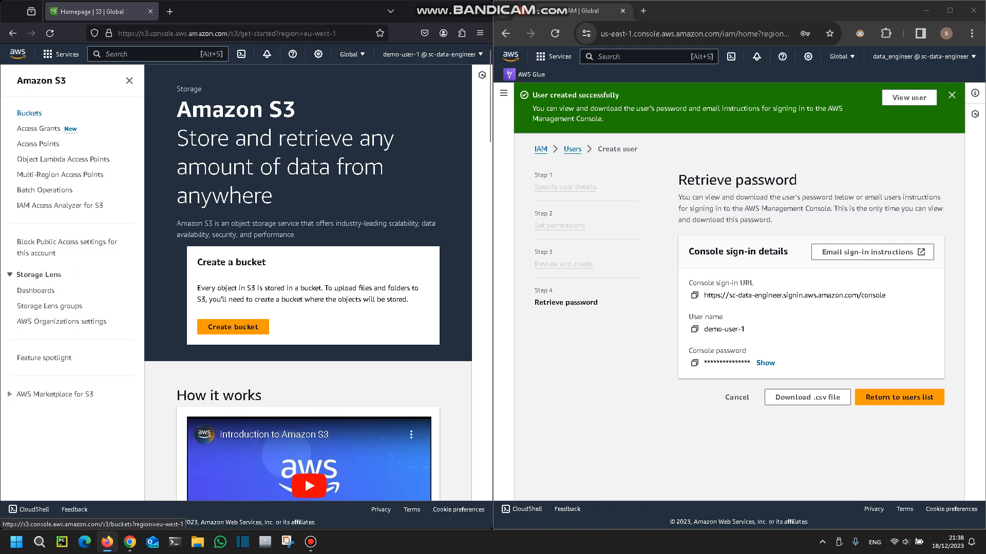
left_click(30, 113)
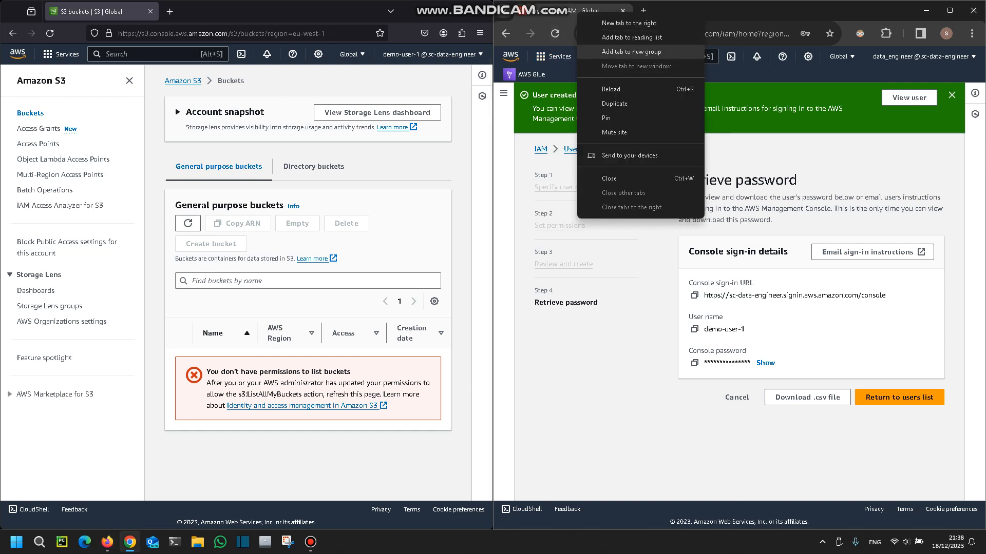
Switch to Chrome, duplicate the IAM tab, and view the S3 buckets available to the data_engineer account.
left_click(615, 103)
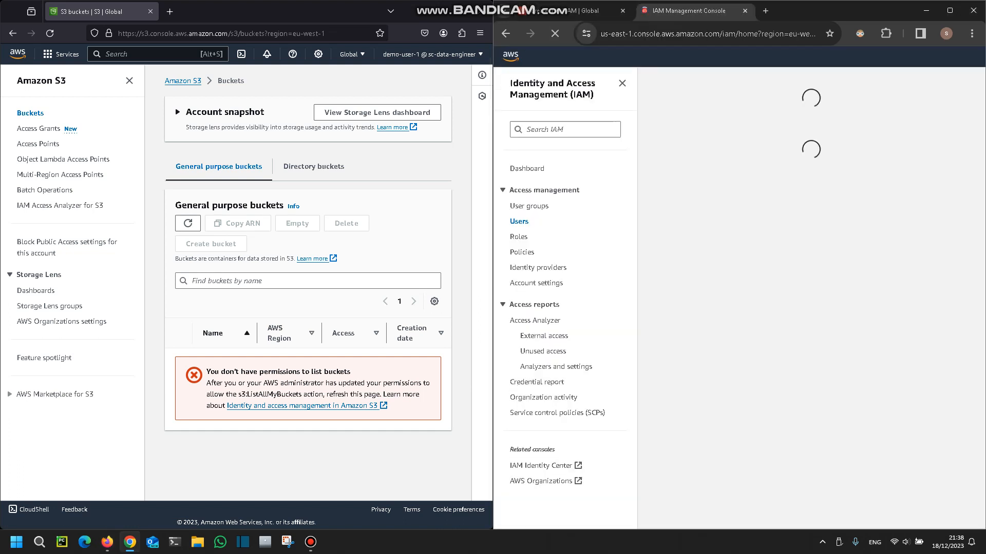
left_click(553, 56)
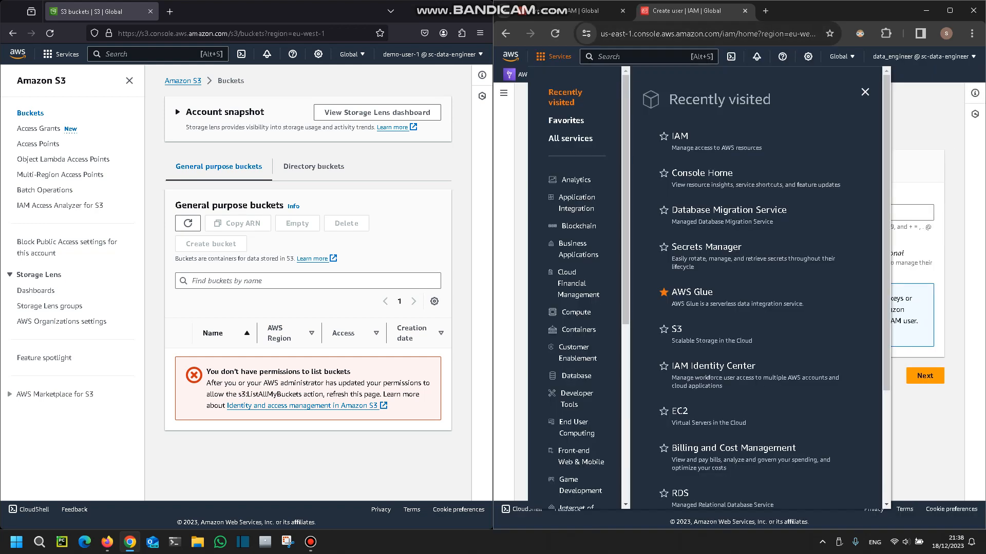
left_click(677, 329)
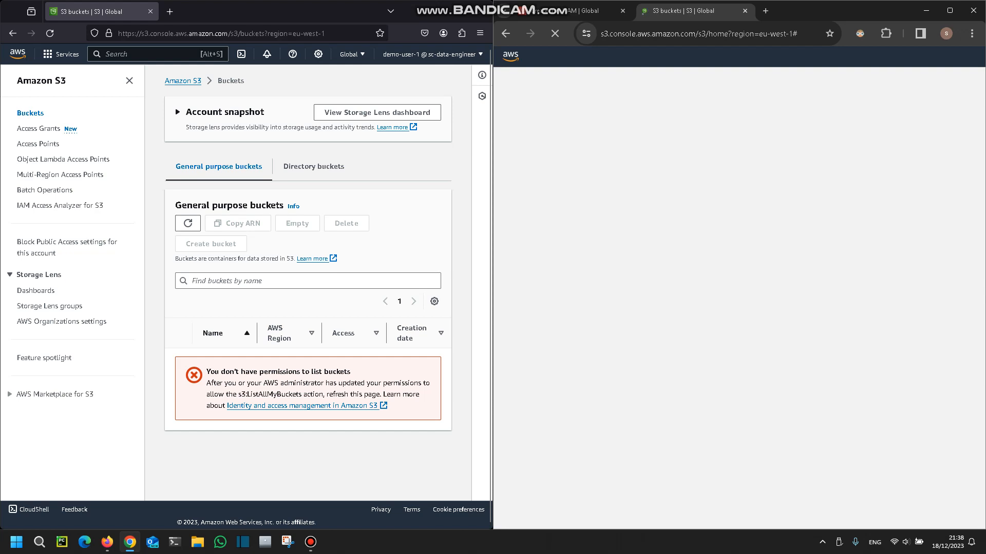
scroll(800, 334, "down", 2)
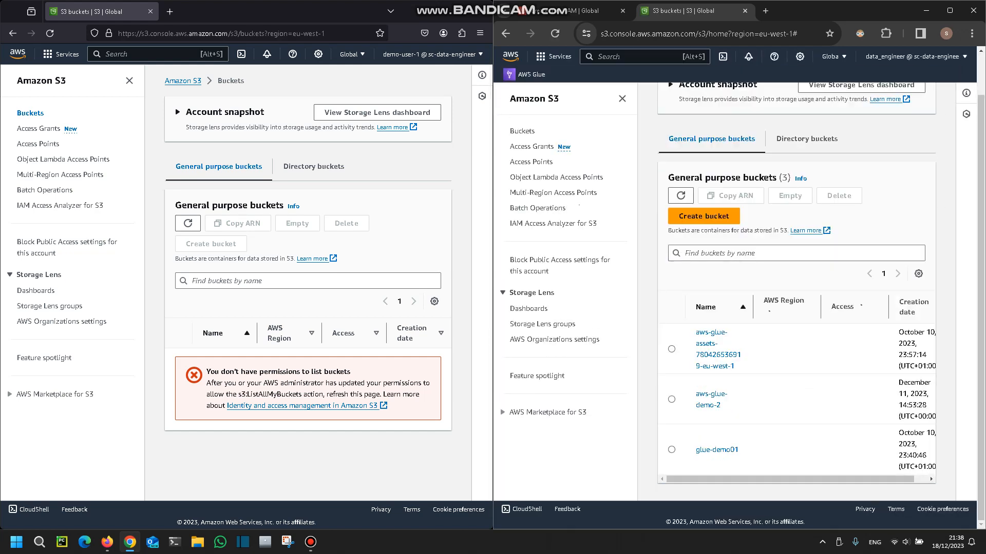
scroll(801, 288, "down", 2)
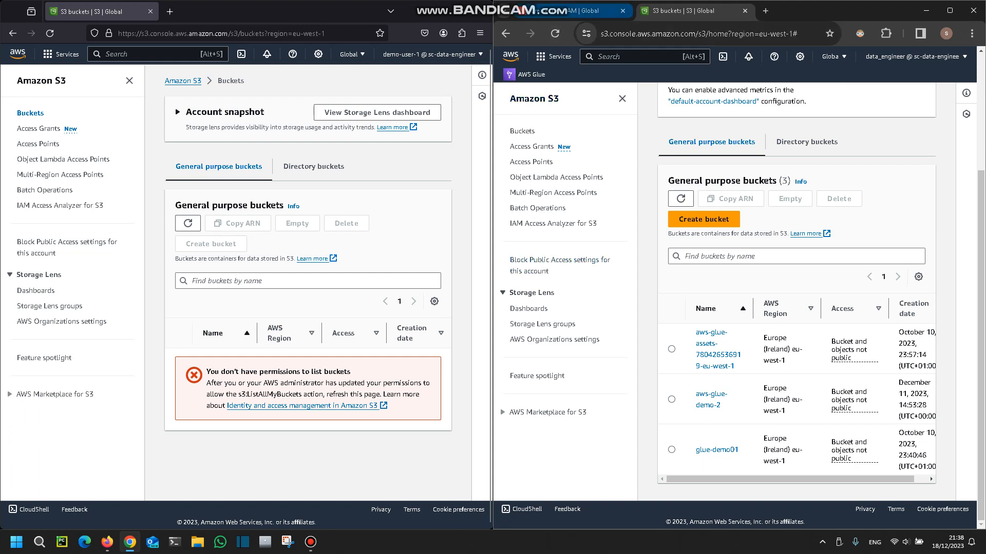
Return to the IAM console and open the details page of user demo-user-1 at its permissions policies.
left_click(580, 10)
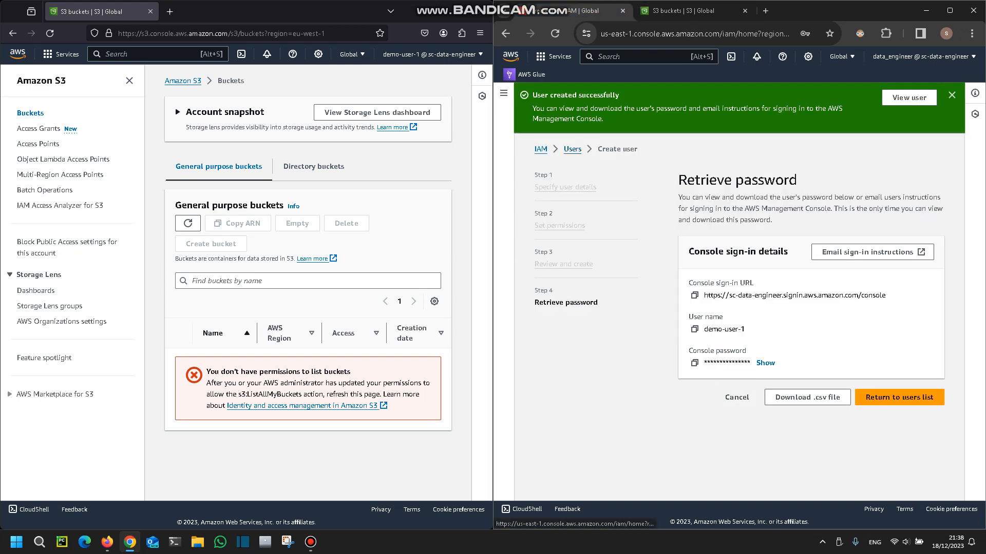
left_click(572, 149)
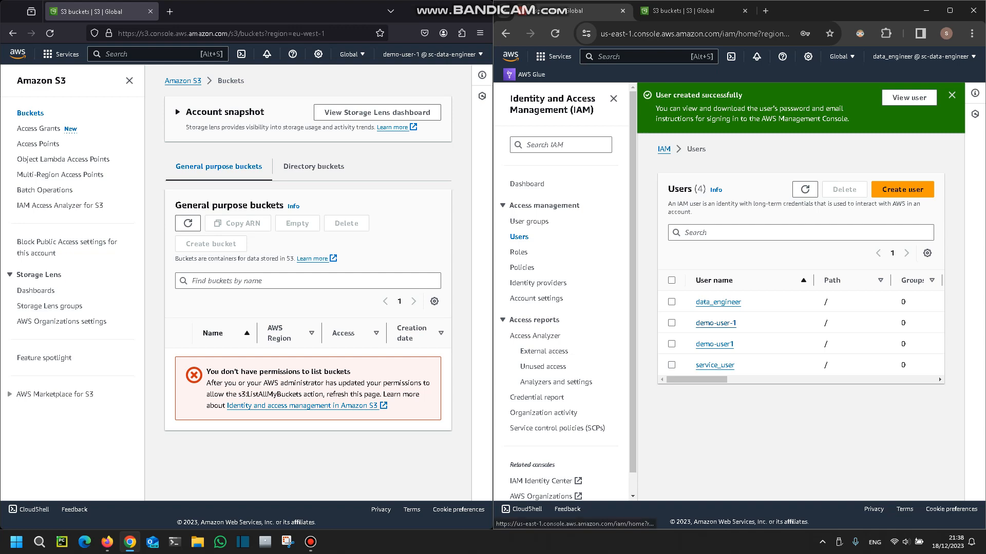
left_click(715, 323)
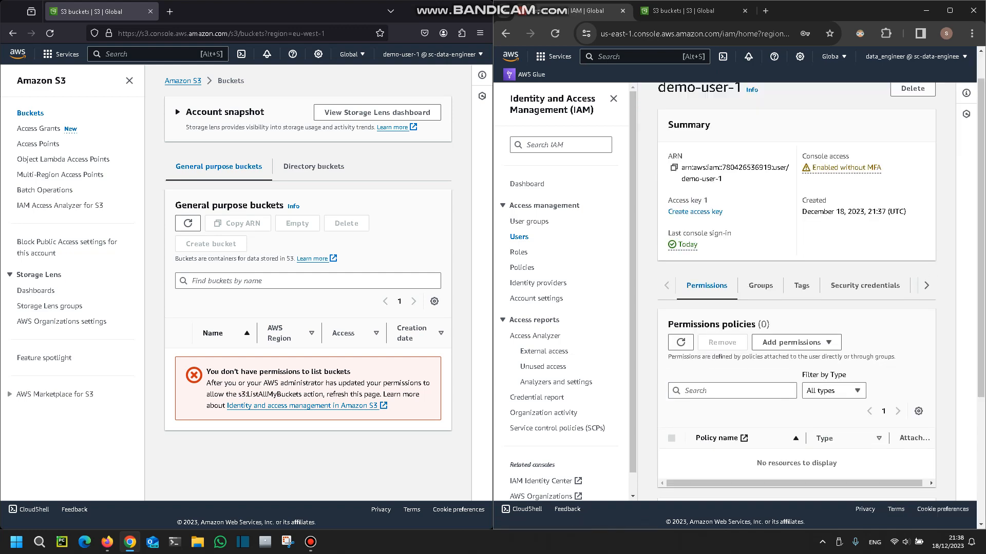
left_click(613, 98)
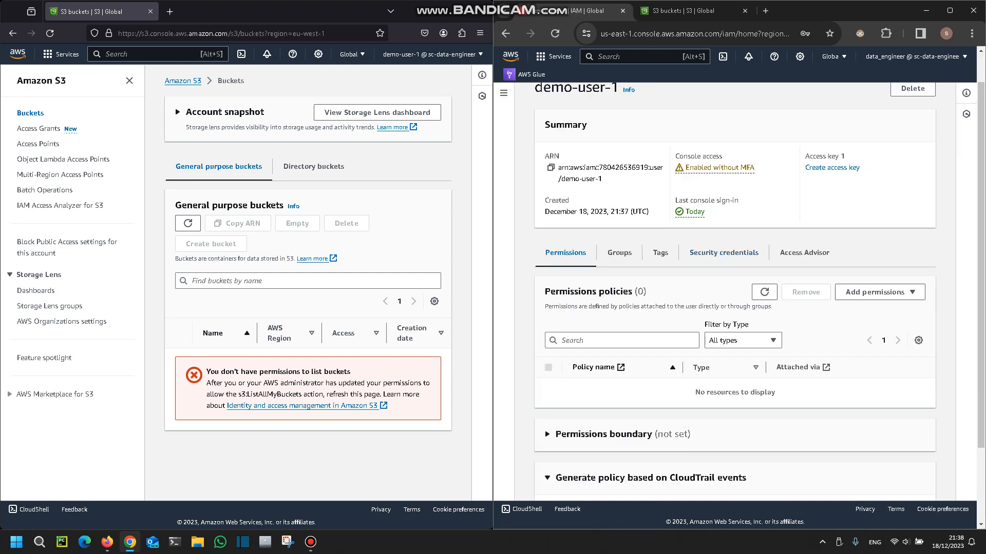
scroll(735, 288, "down", 2)
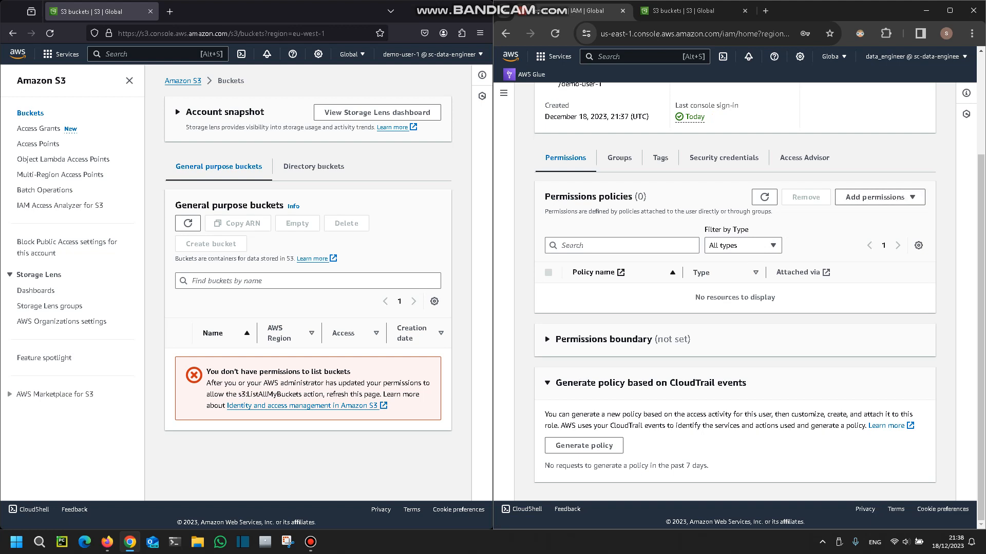
Attach the AmazonS3ReadOnlyAccess policy directly to demo-user-1, finding it with the search s3read.
left_click(879, 197)
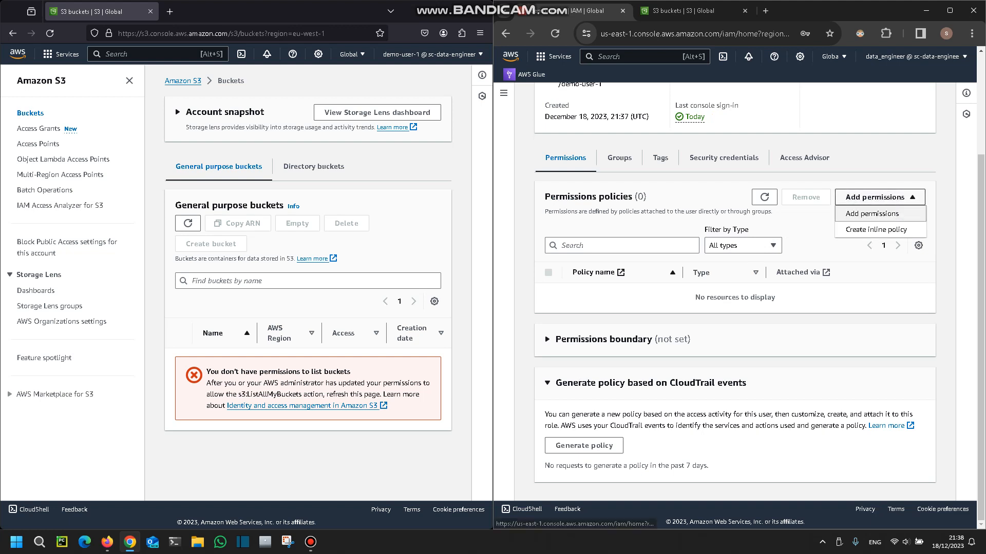
left_click(871, 213)
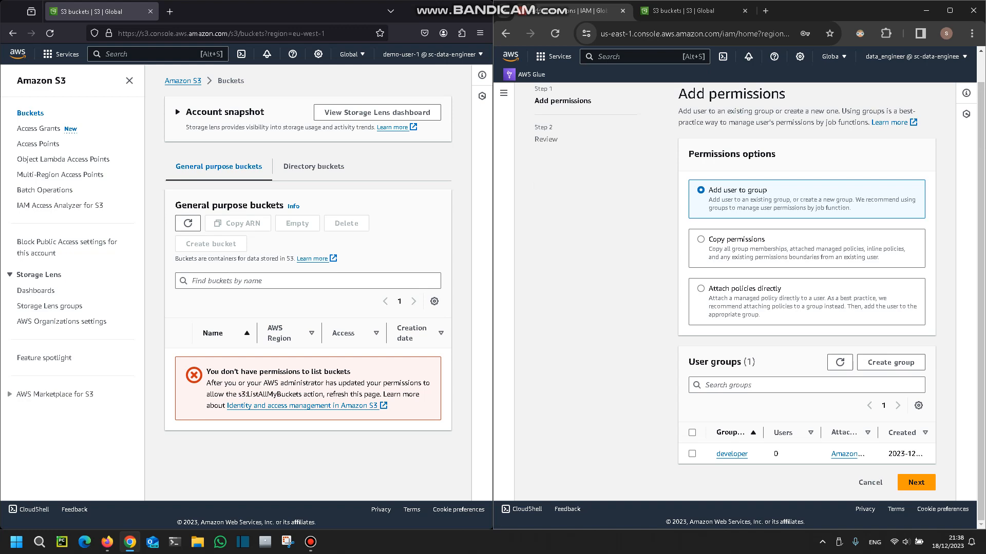
left_click(701, 288)
scroll(805, 287, "down", 4)
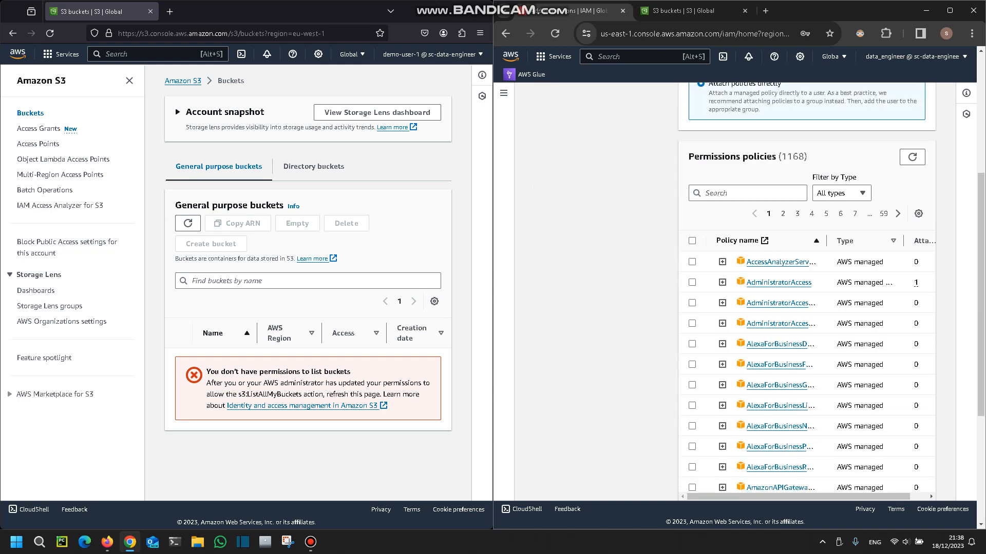
left_click(747, 193)
type("s3read")
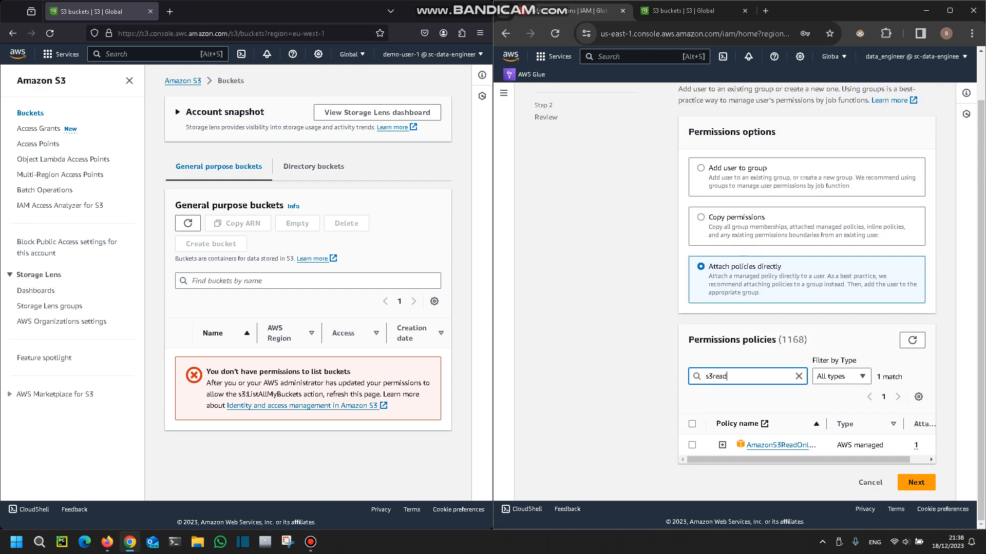
left_click(692, 445)
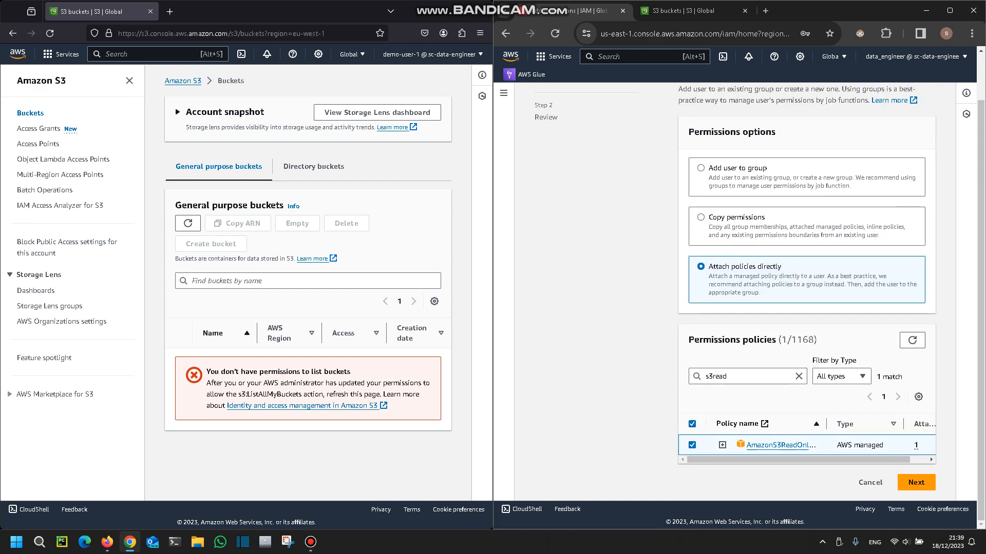
left_click(916, 483)
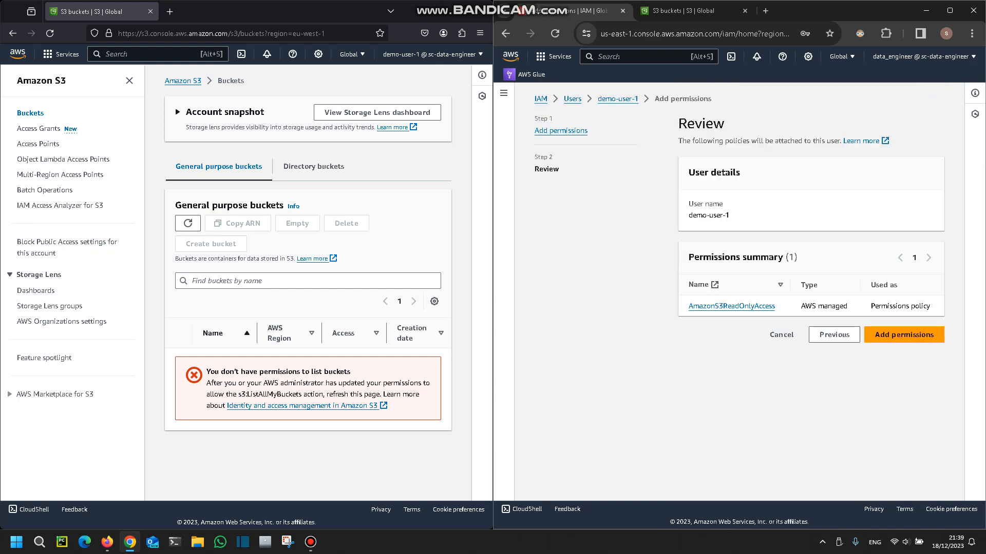
left_click(904, 335)
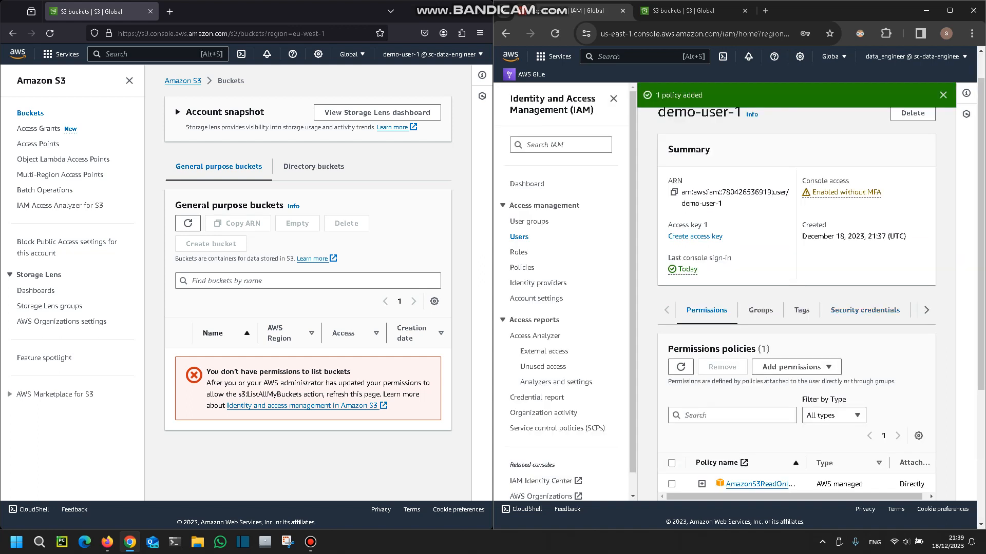
Refresh the S3 bucket list in demo-user-1's Firefox session to check the user's access.
left_click_drag(656, 95, 702, 95)
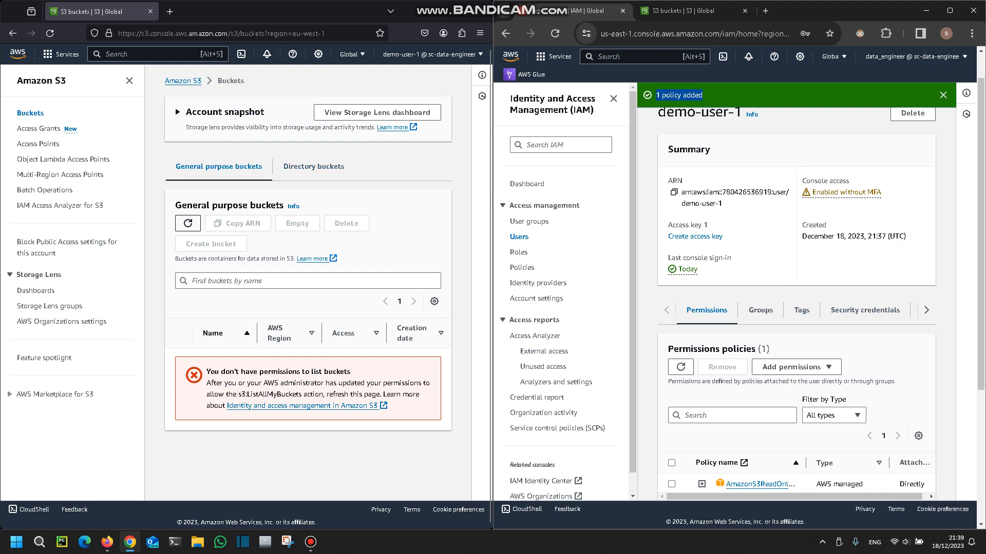
left_click(188, 223)
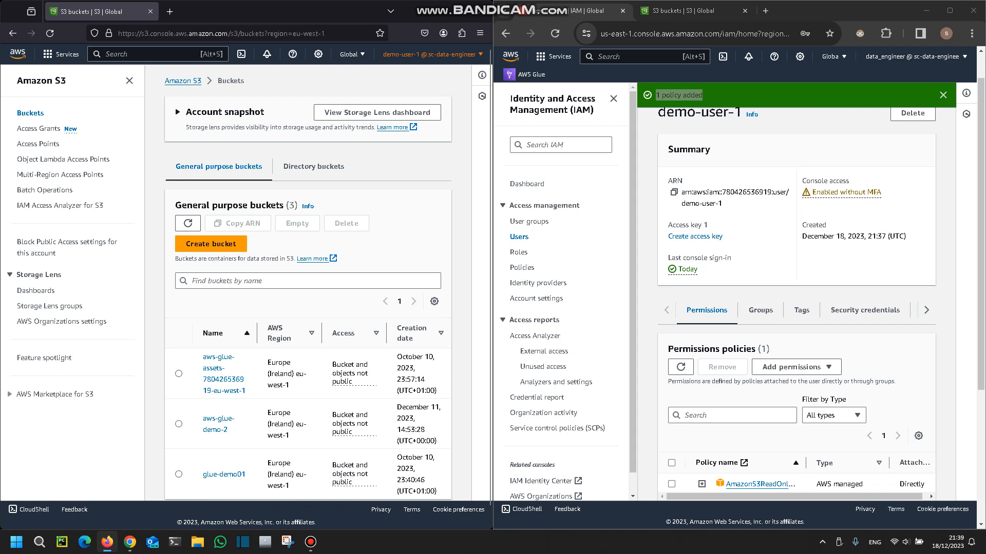
right_click(715, 124)
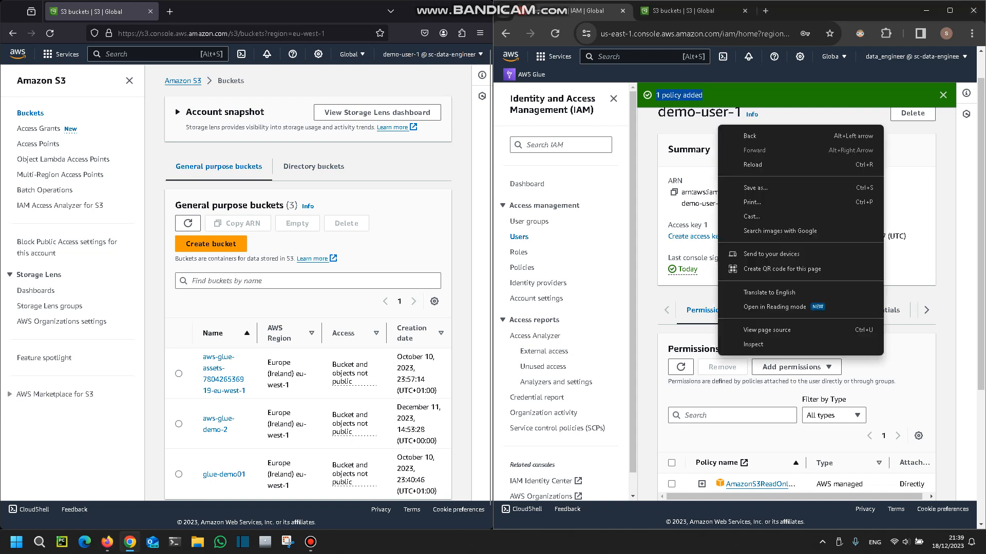
left_click(801, 115)
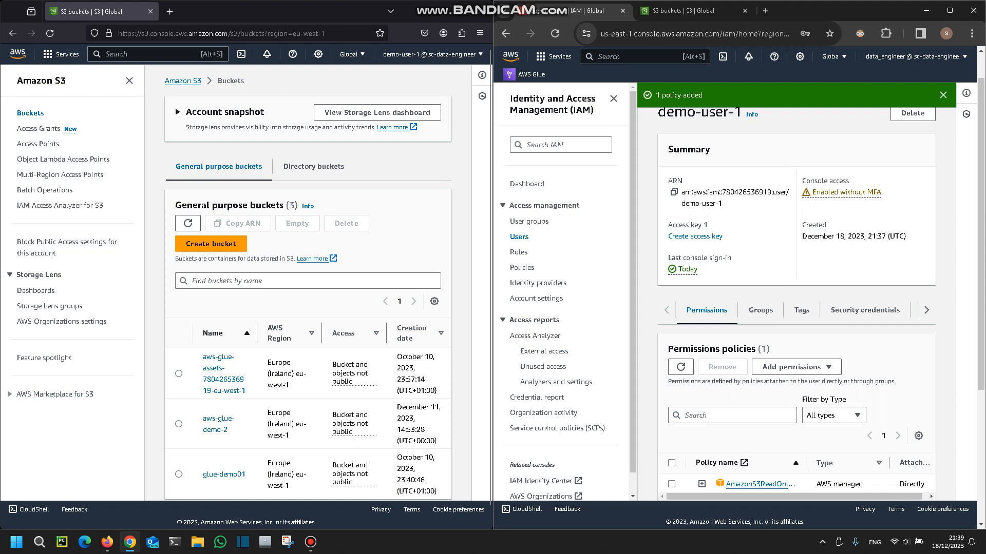
left_click(310, 542)
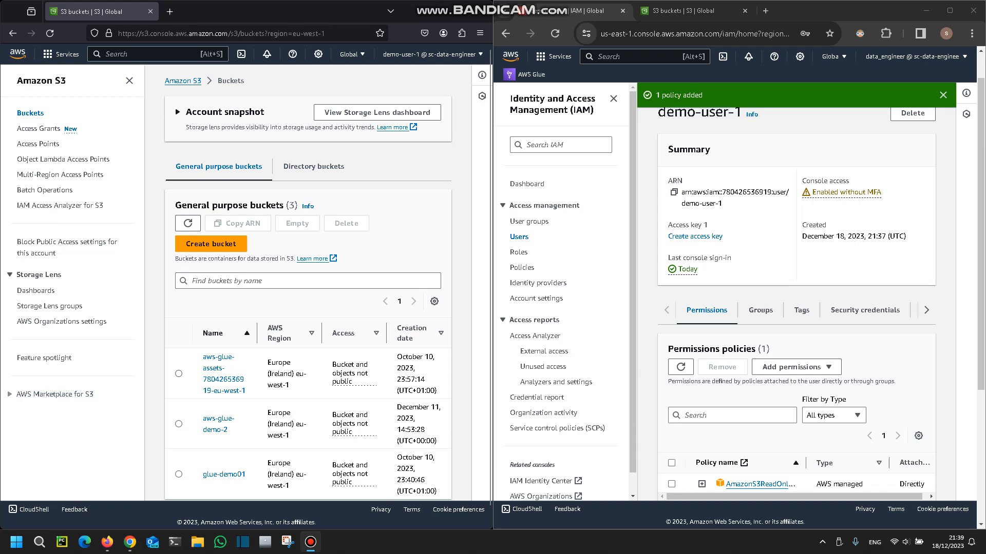
Remove the AmazonS3ReadOnlyAccess policy from demo-user-1 in Chrome and refresh that user's S3 bucket list in Firefox.
scroll(796, 308, "down", 4)
left_click(671, 283)
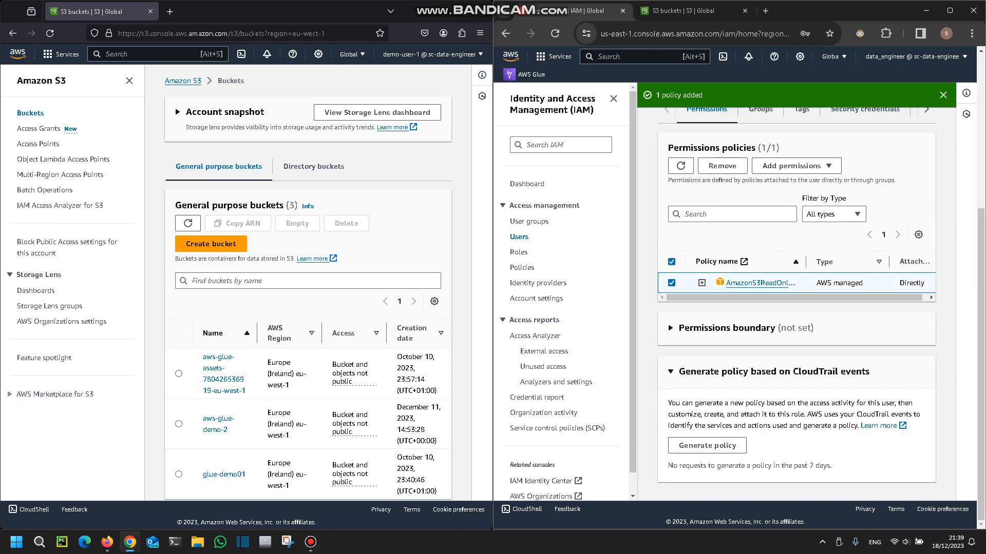
scroll(796, 308, "up", 1)
left_click(722, 217)
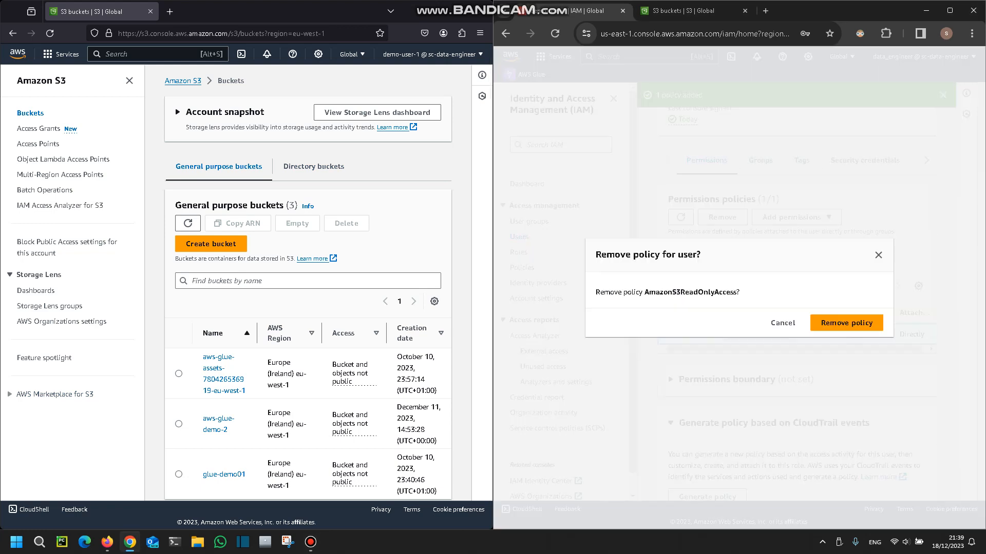
left_click(846, 323)
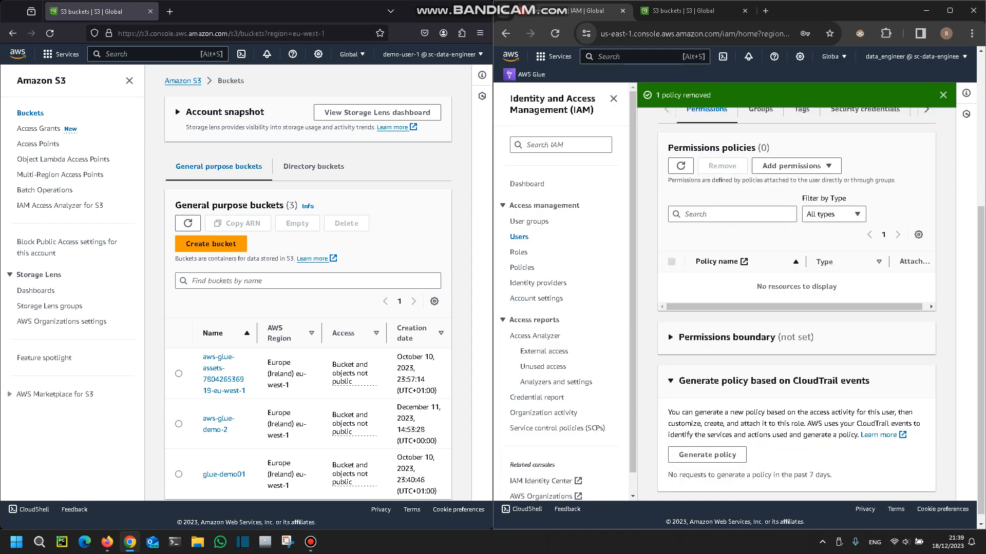
left_click(188, 223)
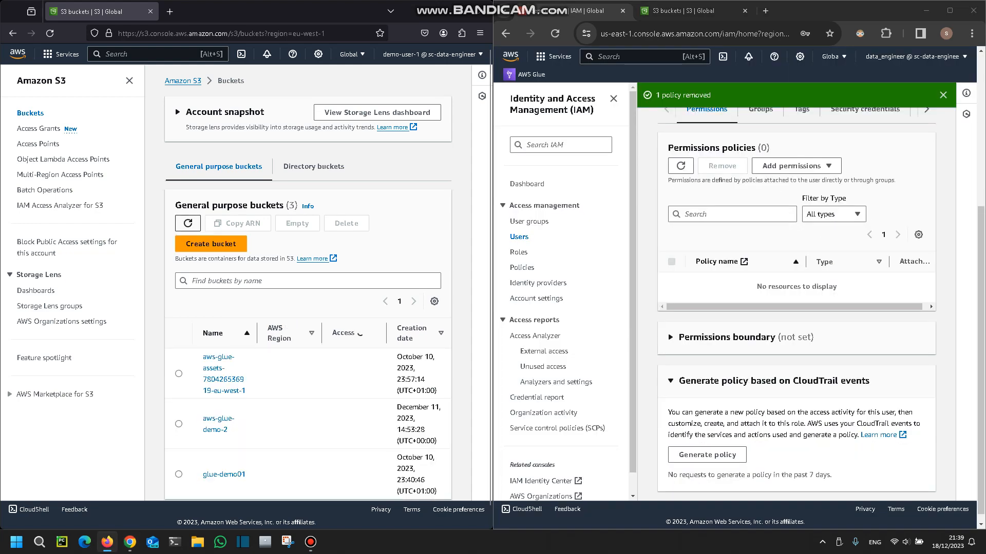
left_click(188, 223)
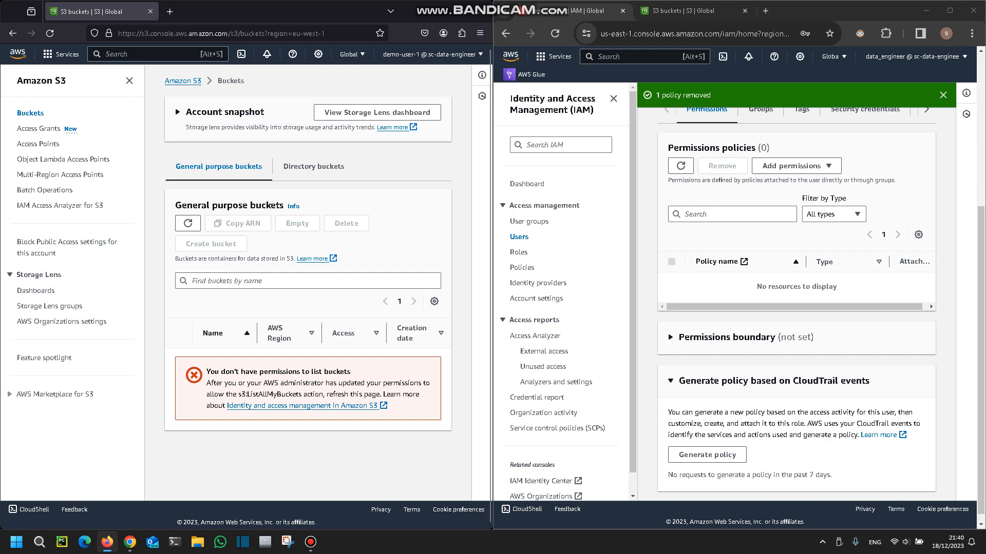
Start a new IAM user group named dev in Chrome and select demo-user-1 as its member.
scroll(796, 303, "up", 5)
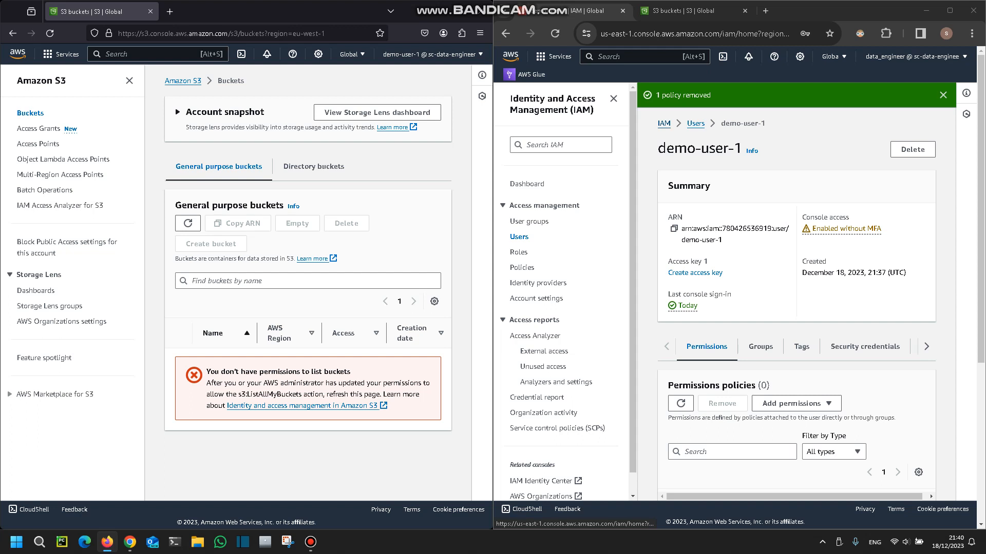
left_click(529, 221)
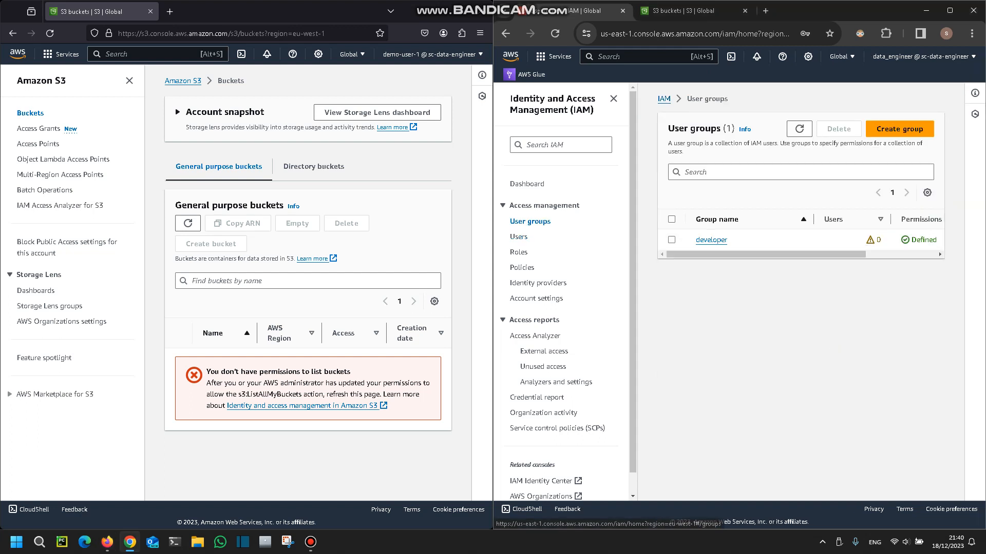
left_click(900, 128)
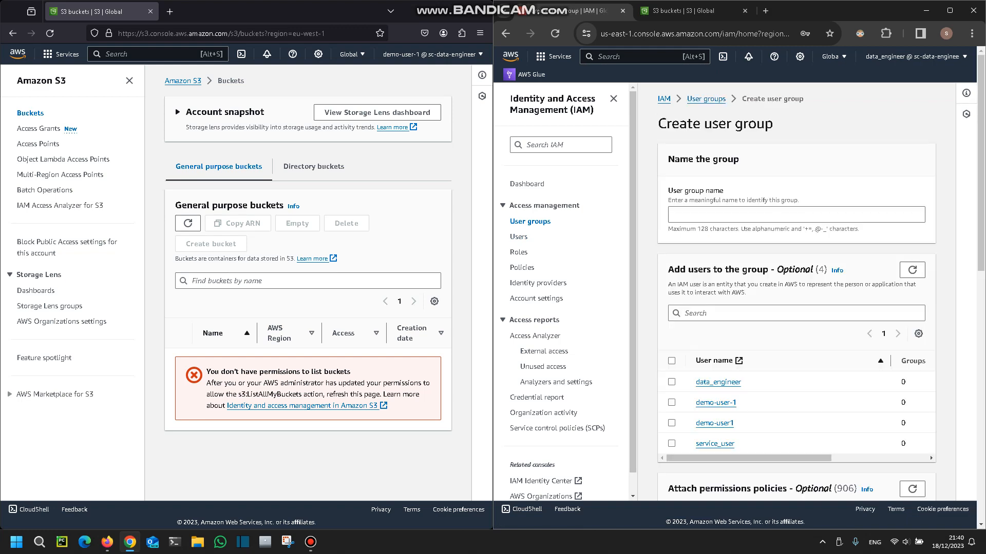
left_click(796, 215)
type("dev")
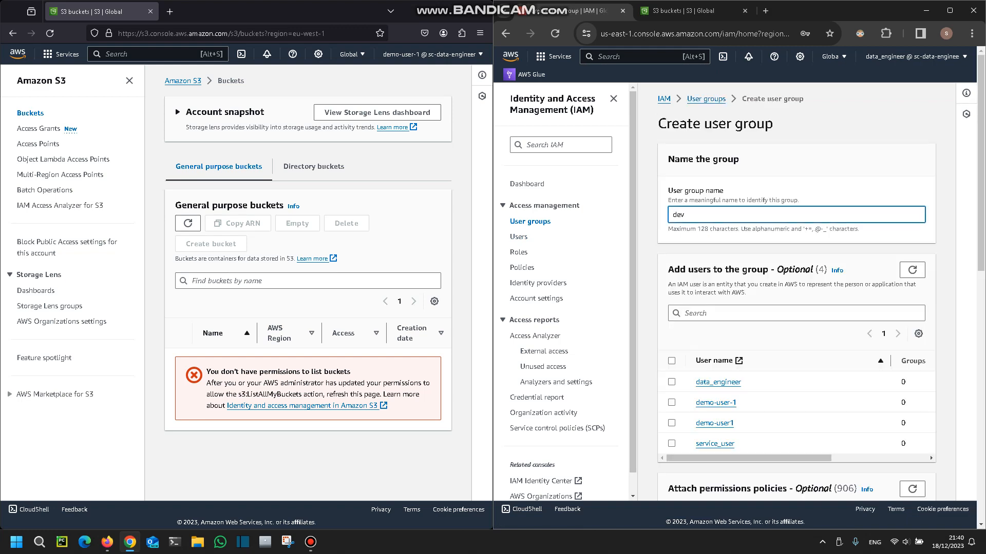
scroll(796, 308, "down", 1)
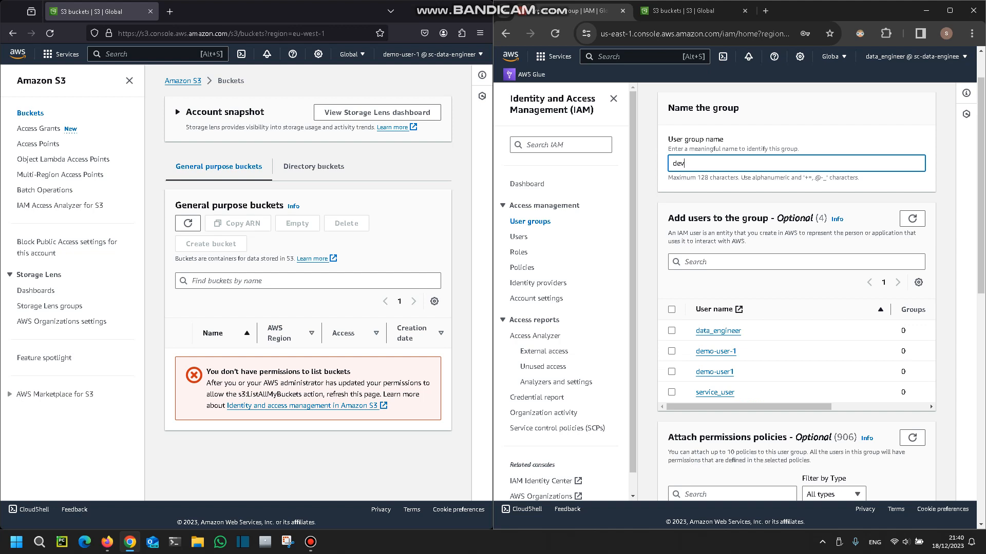
left_click(672, 351)
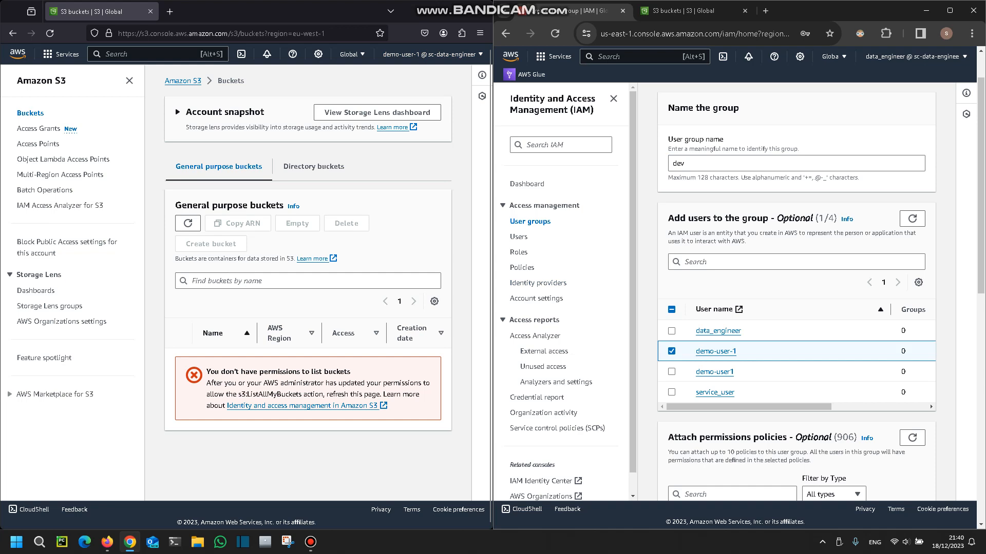
Search the group's permissions policies for s3read and expand AmazonS3ReadOnlyAccess to examine its allowed actions.
scroll(796, 293, "down", 7)
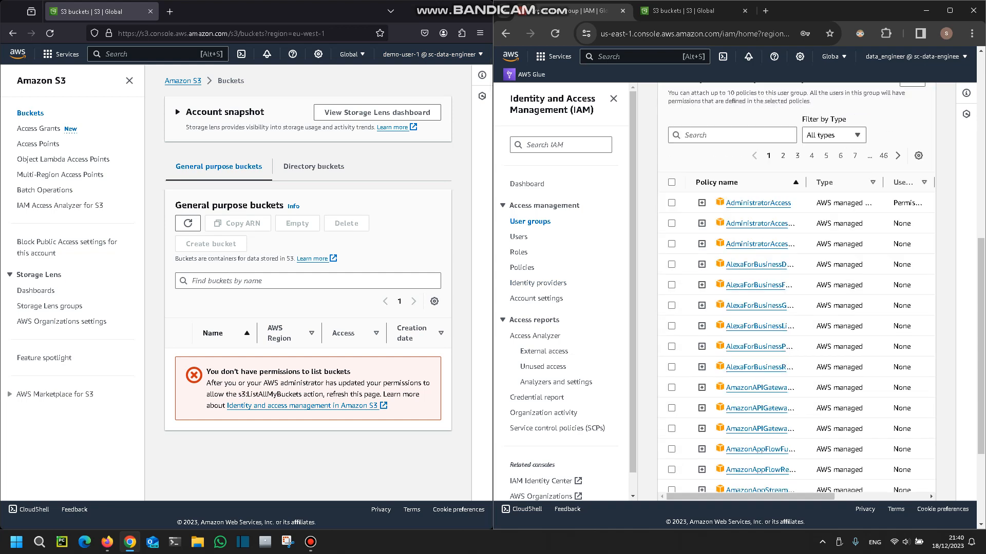
scroll(795, 292, "up", 2)
left_click(721, 238)
type("s3read")
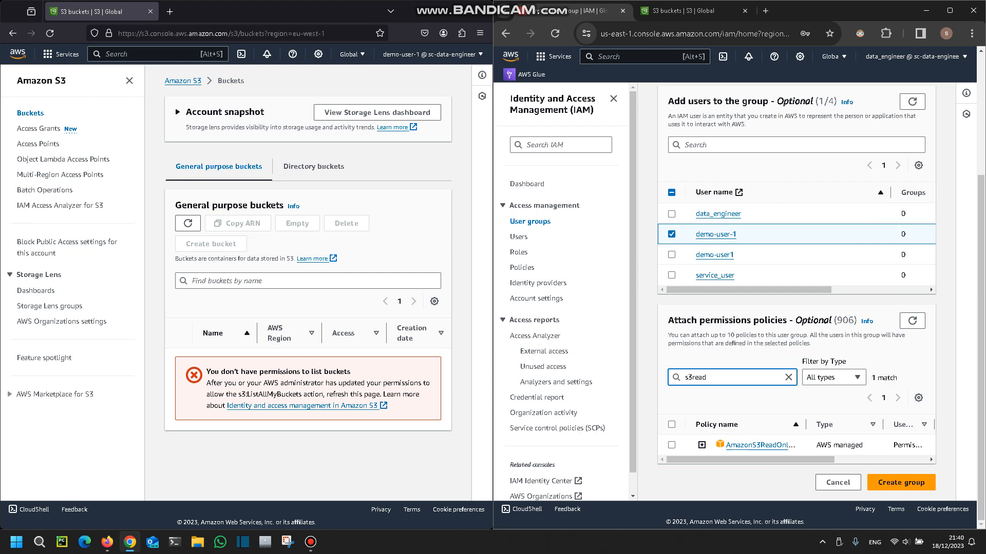
left_click(701, 444)
scroll(795, 308, "down", 4)
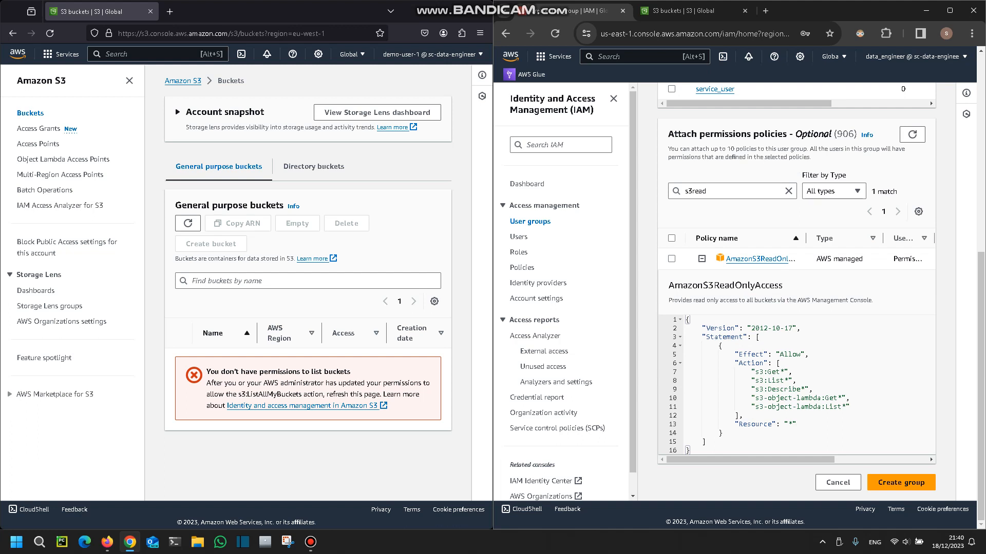
left_click_drag(742, 371, 850, 407)
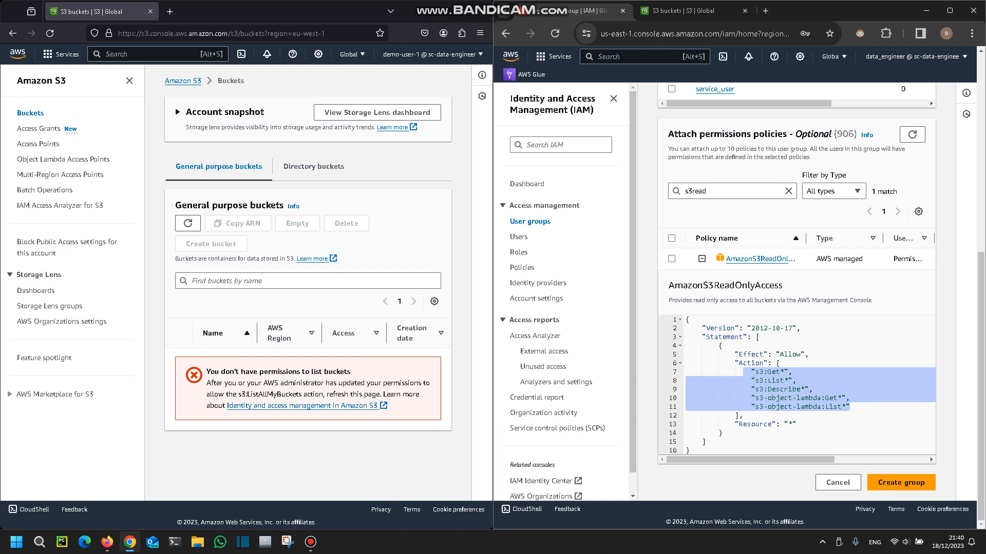
Select the AmazonS3ReadOnlyAccess policy, create the dev group, and open the group's details.
left_click(671, 258)
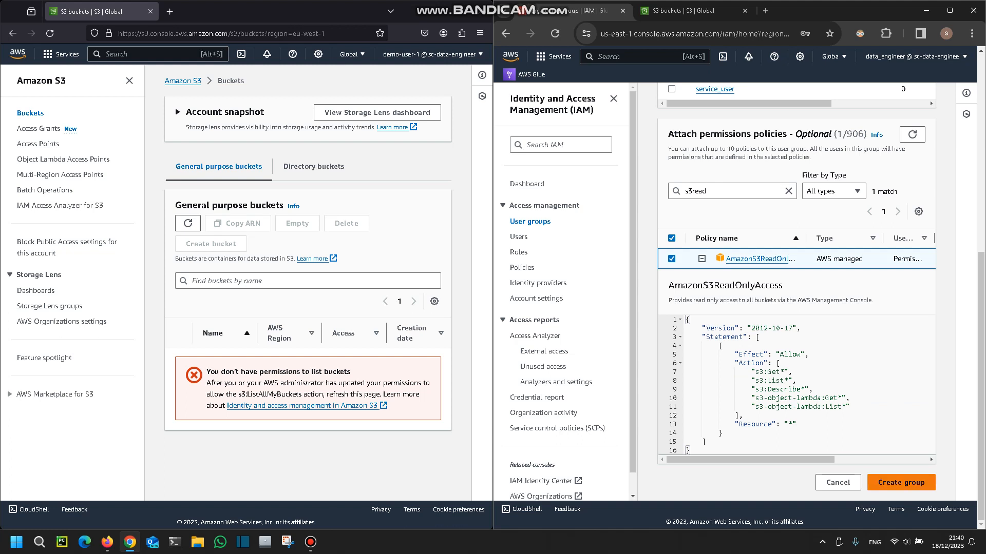
left_click(901, 483)
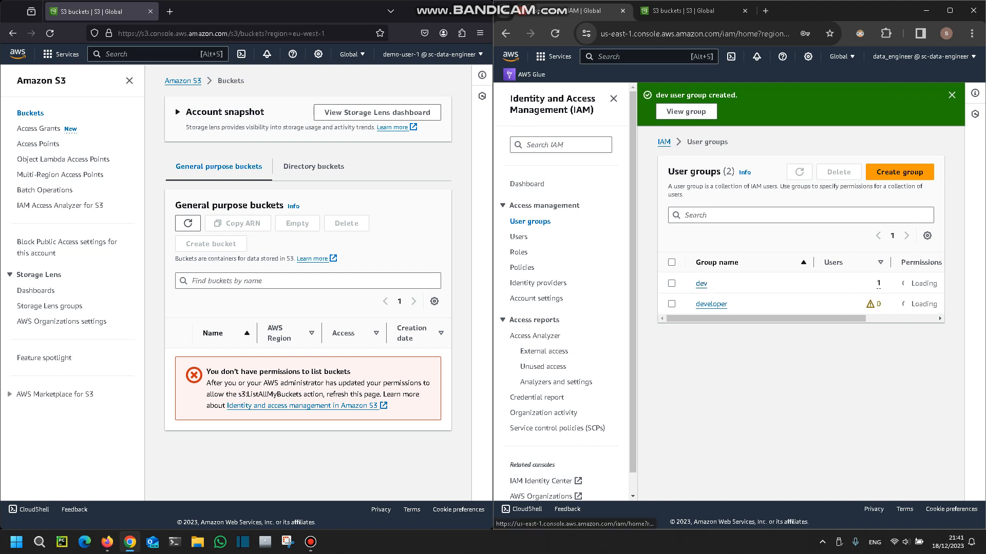
left_click(701, 283)
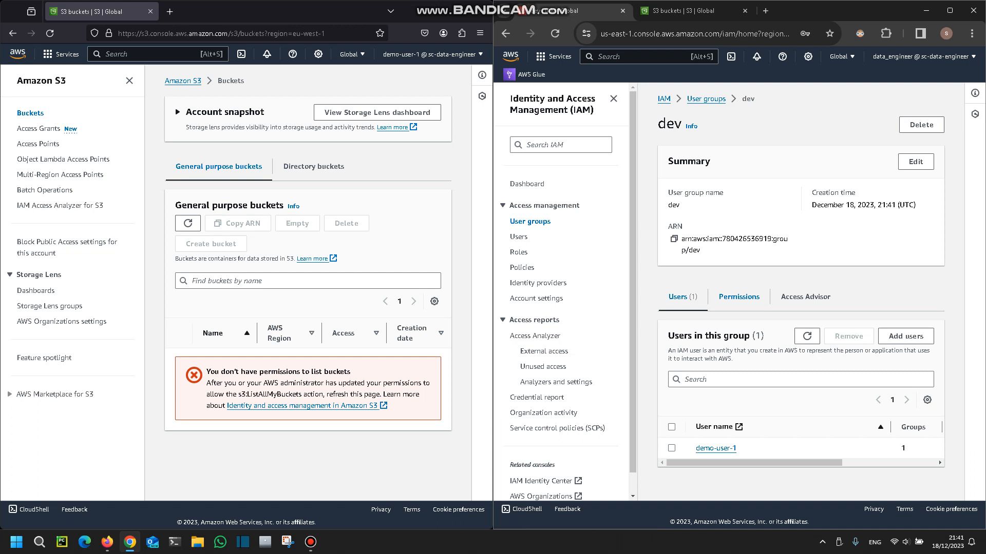
Show the dev group's attached permissions in Chrome and refresh demo-user-1's S3 bucket list in Firefox.
left_click(738, 297)
scroll(770, 319, "down", 1)
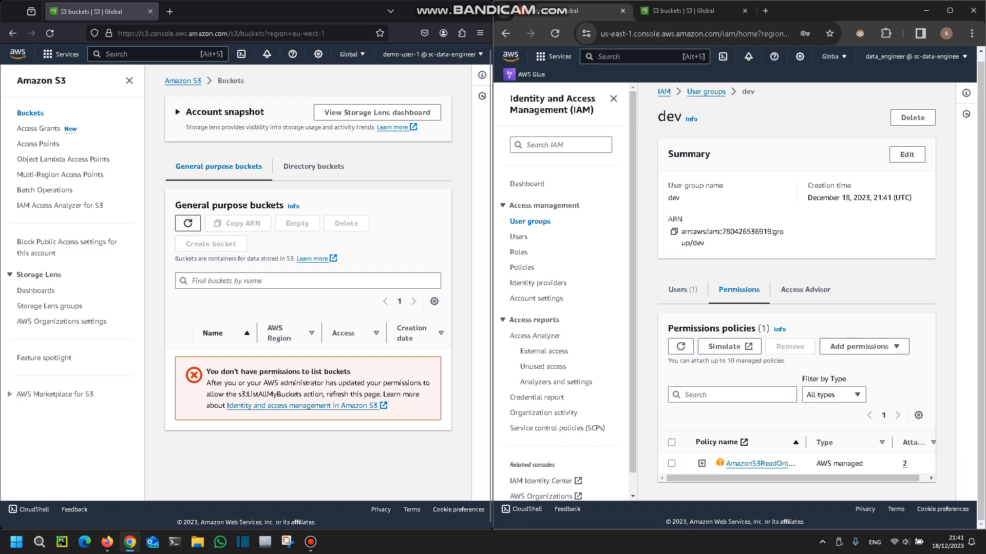
left_click(188, 223)
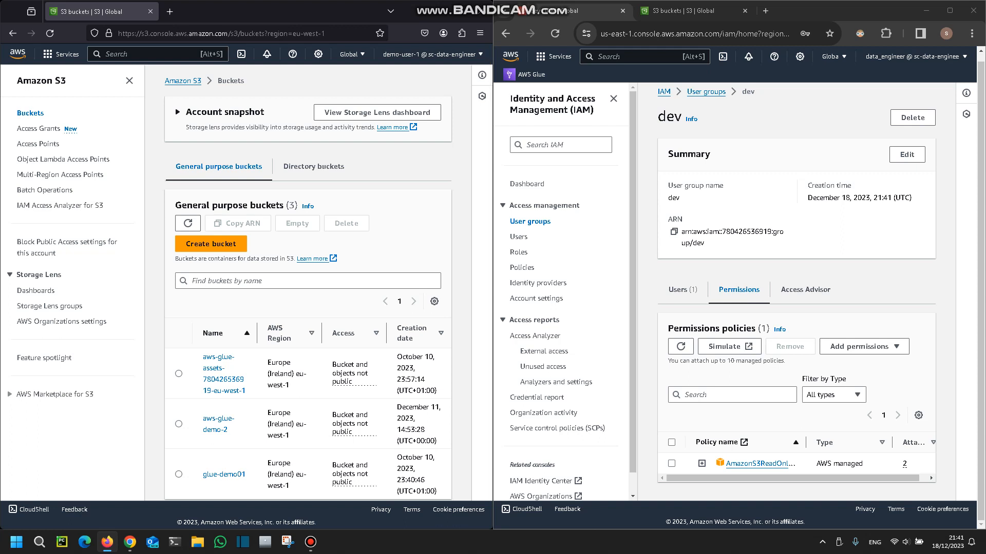
double_click(670, 117)
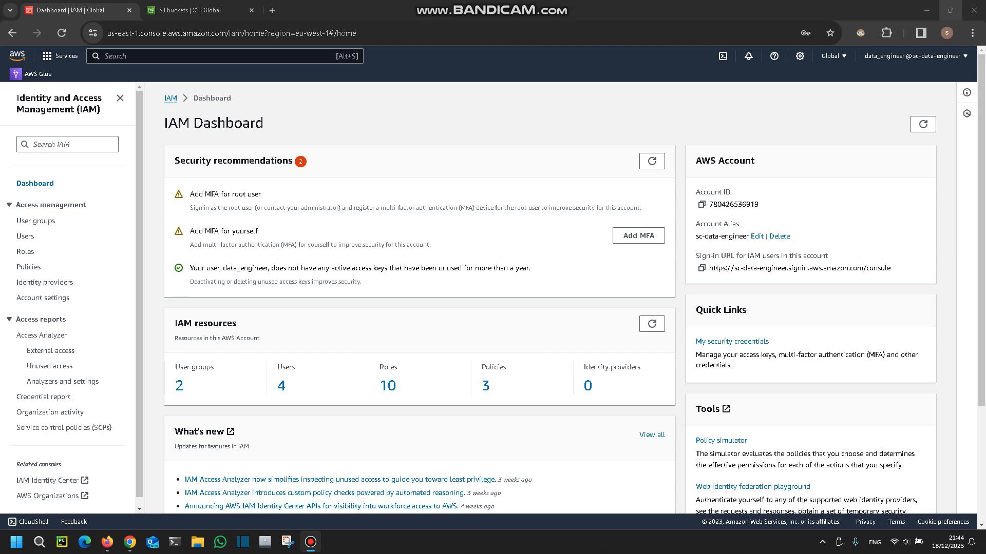
Show the account's IAM roles and open AWS Glue in a separate browser tab.
left_click(25, 252)
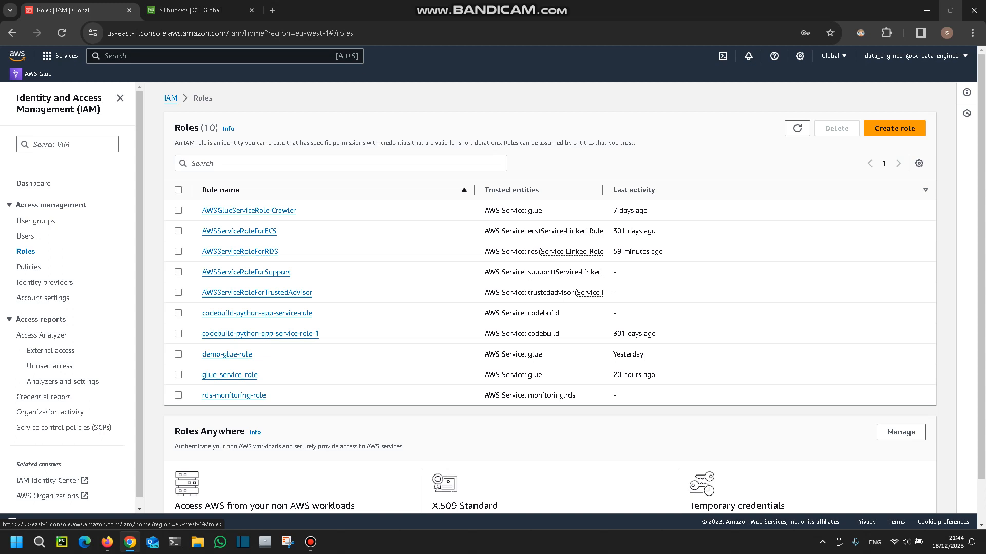
right_click(40, 74)
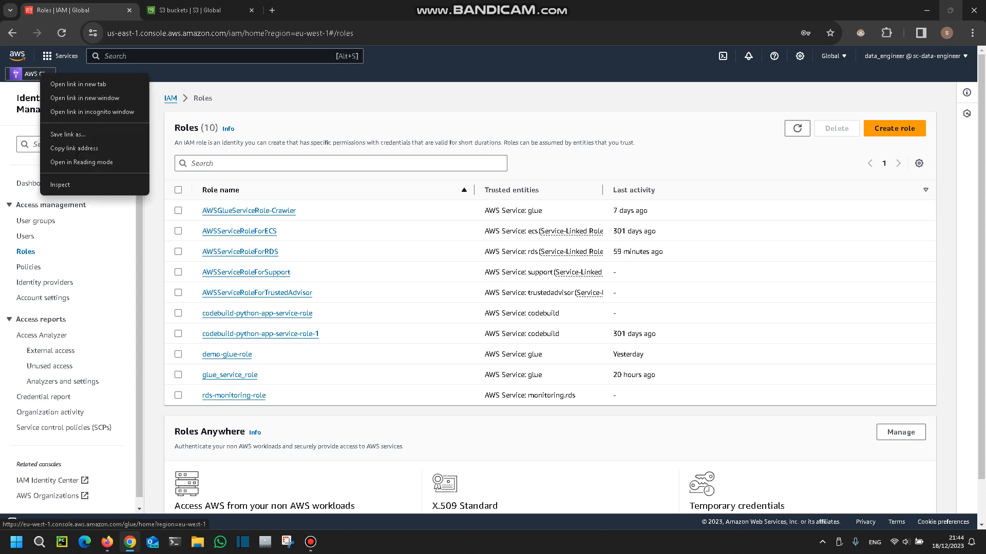
left_click(78, 84)
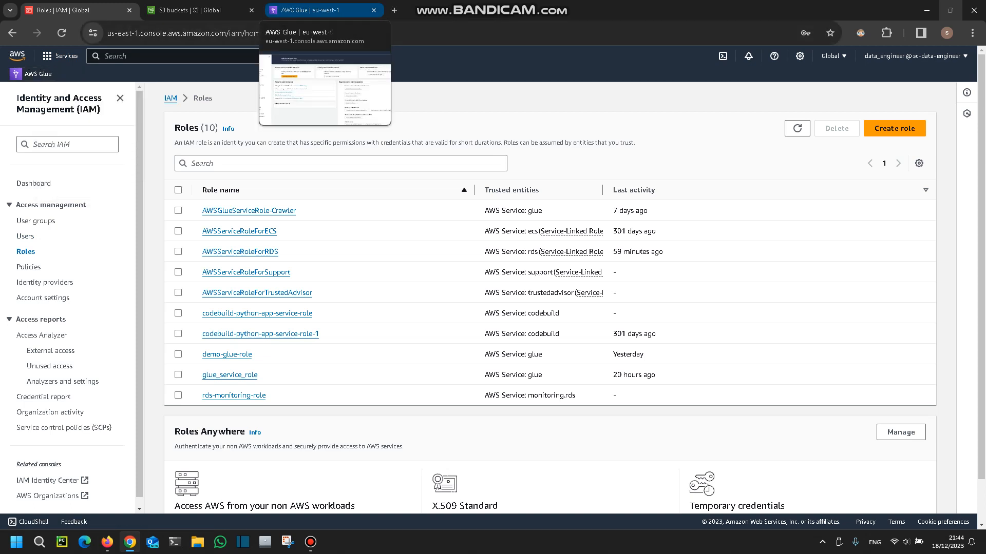
left_click(308, 10)
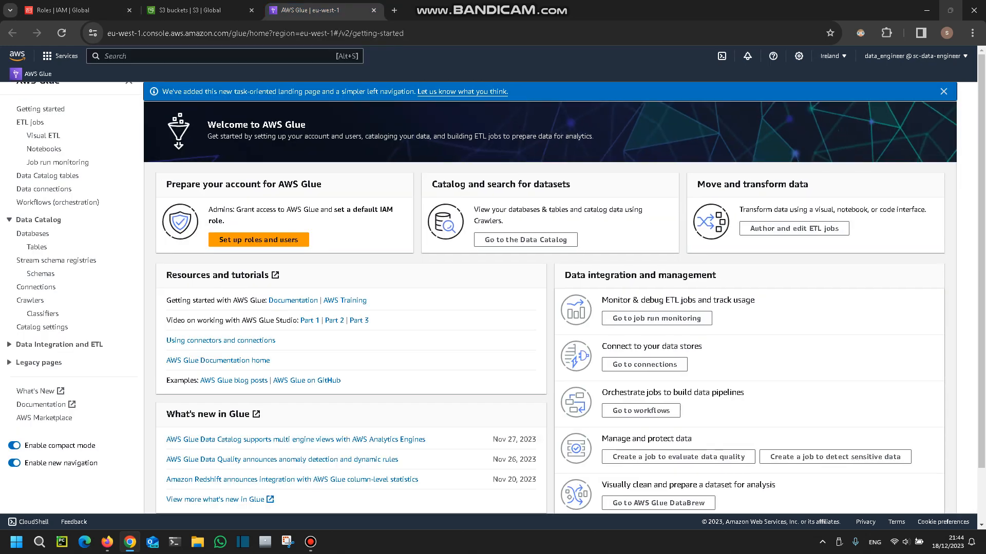
Open the aws-glue-demo-02 ETL job and review its script, run history and job details.
left_click(30, 138)
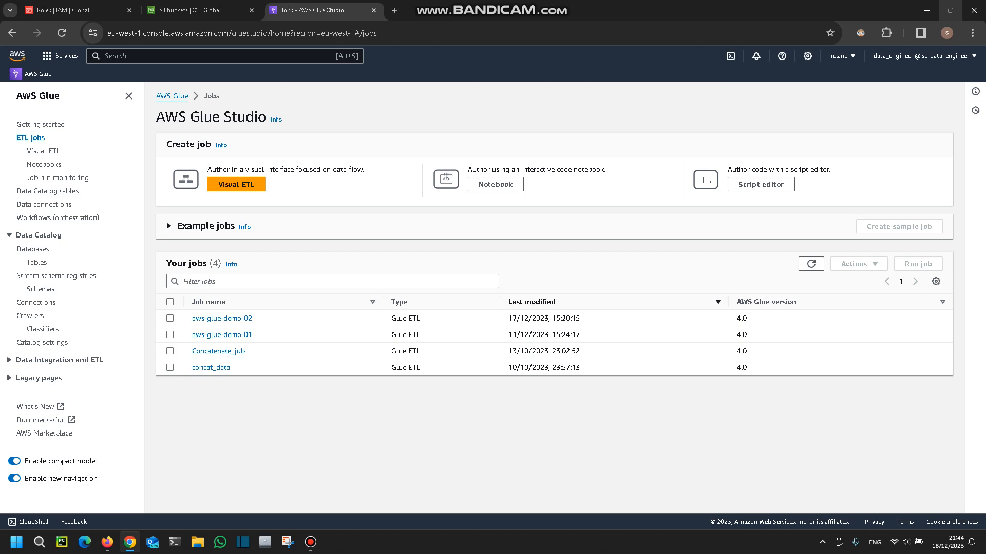
left_click(222, 318)
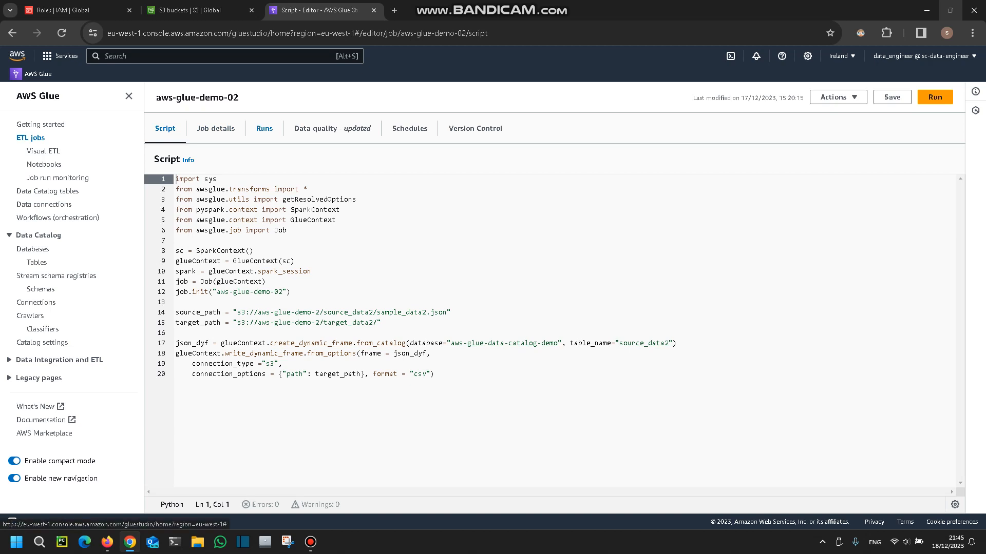
left_click(264, 129)
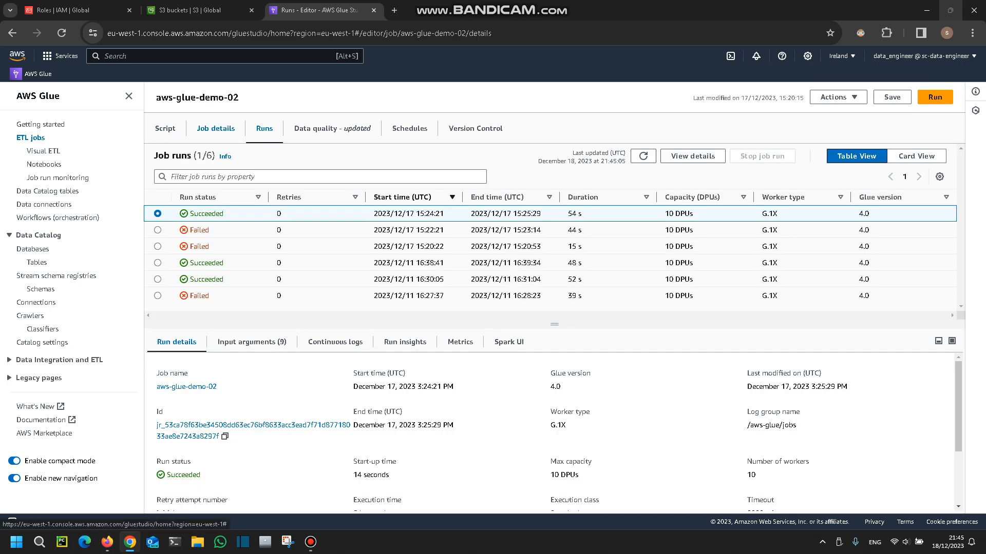
left_click(215, 128)
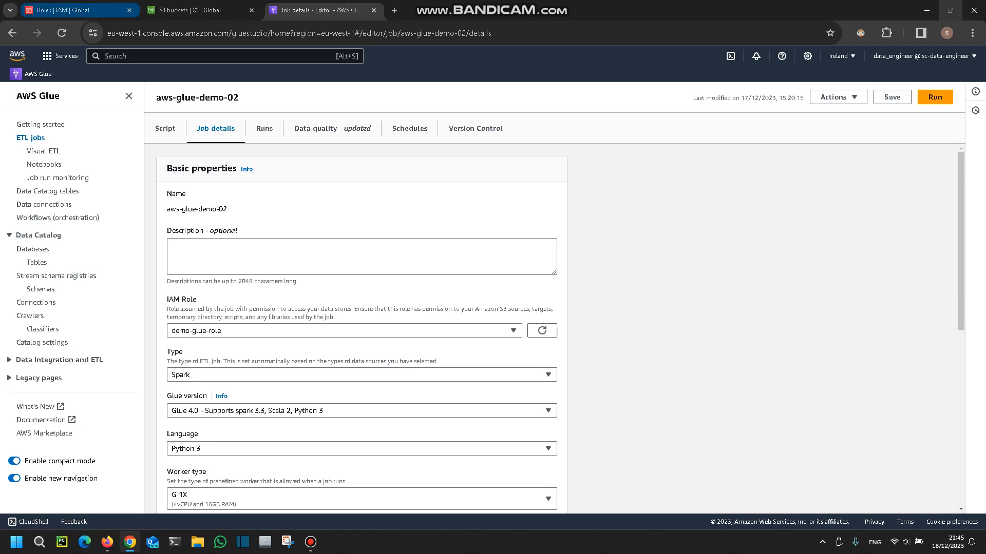
Start a new IAM role with AWS service as the trusted entity type and Glue as the use case.
left_click(77, 10)
left_click(894, 128)
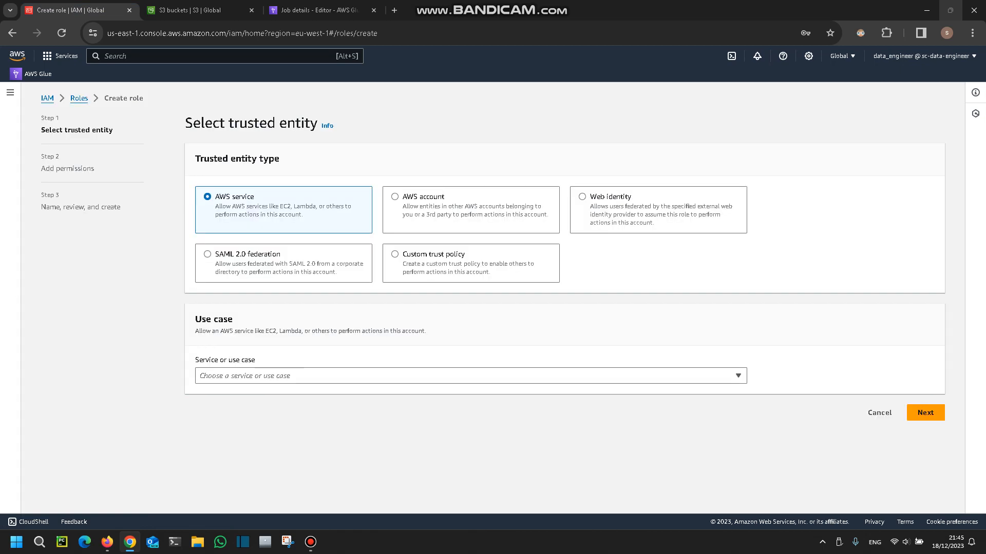
left_click_drag(194, 159, 280, 158)
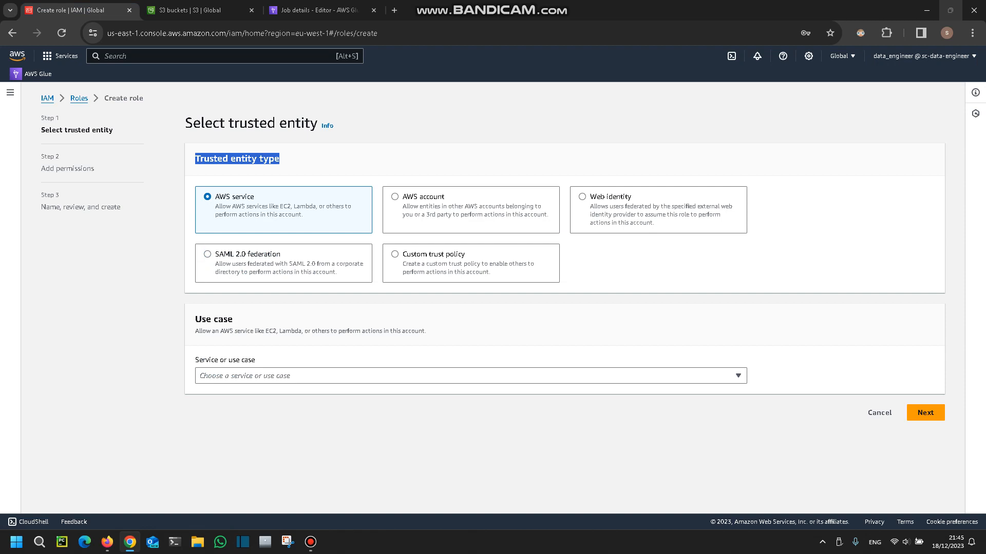
left_click(280, 159)
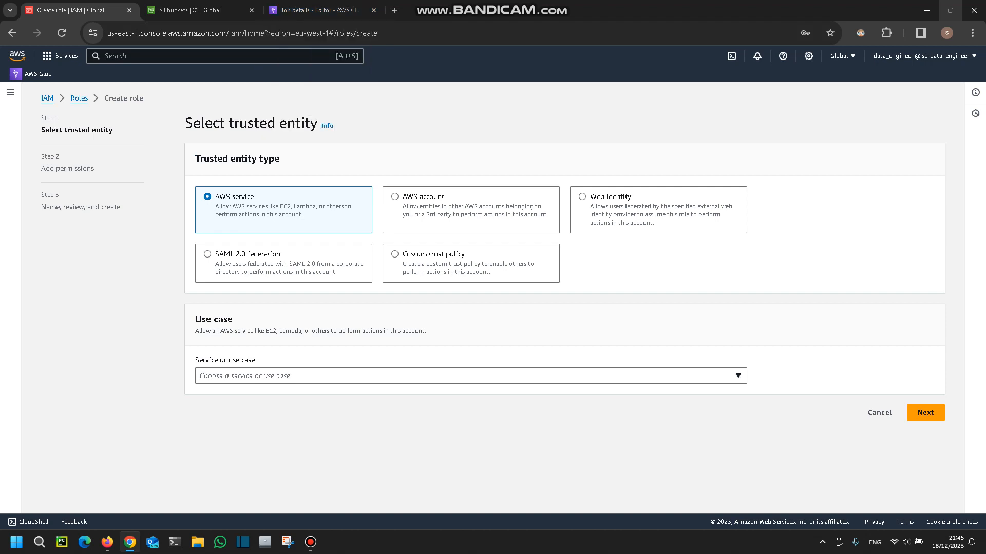
left_click(471, 376)
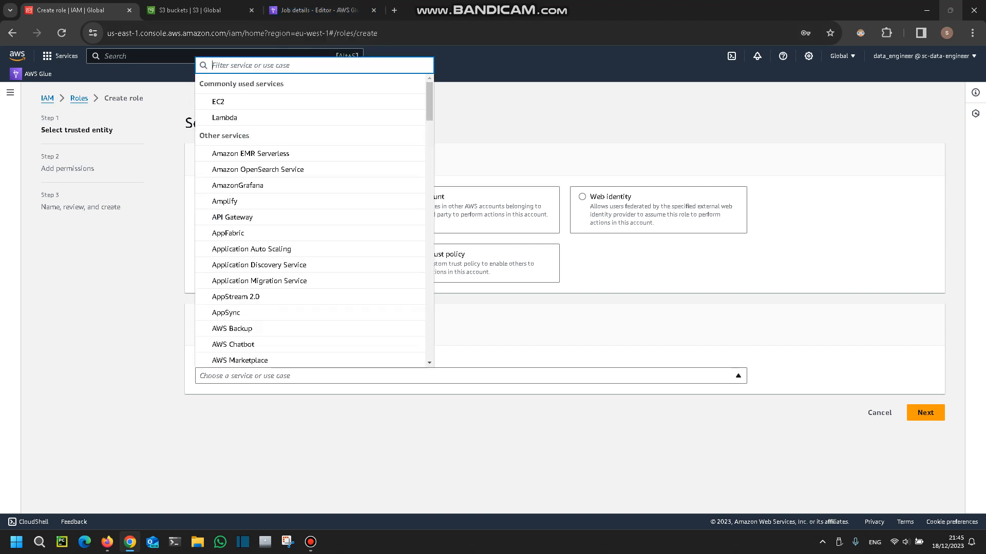
type("glue")
left_click(308, 358)
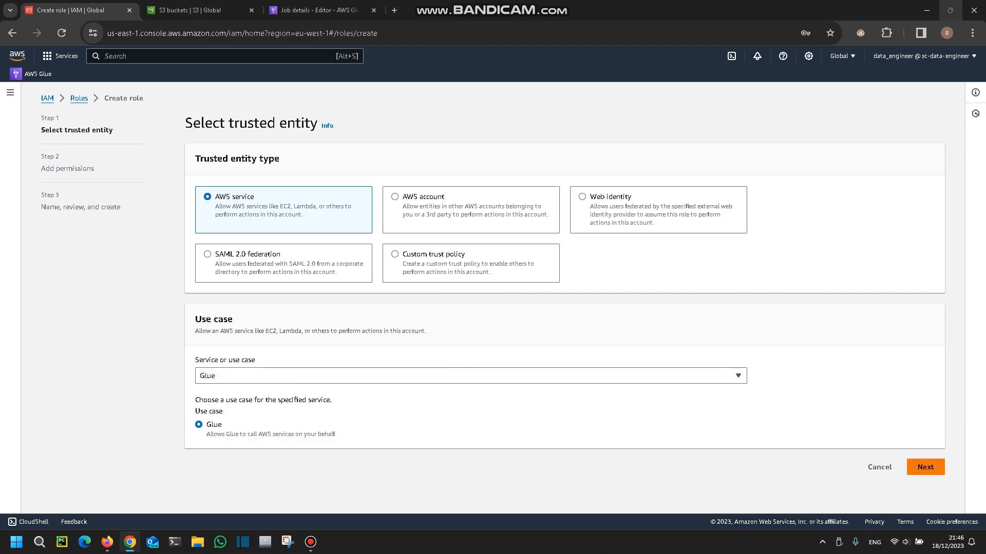
left_click(925, 467)
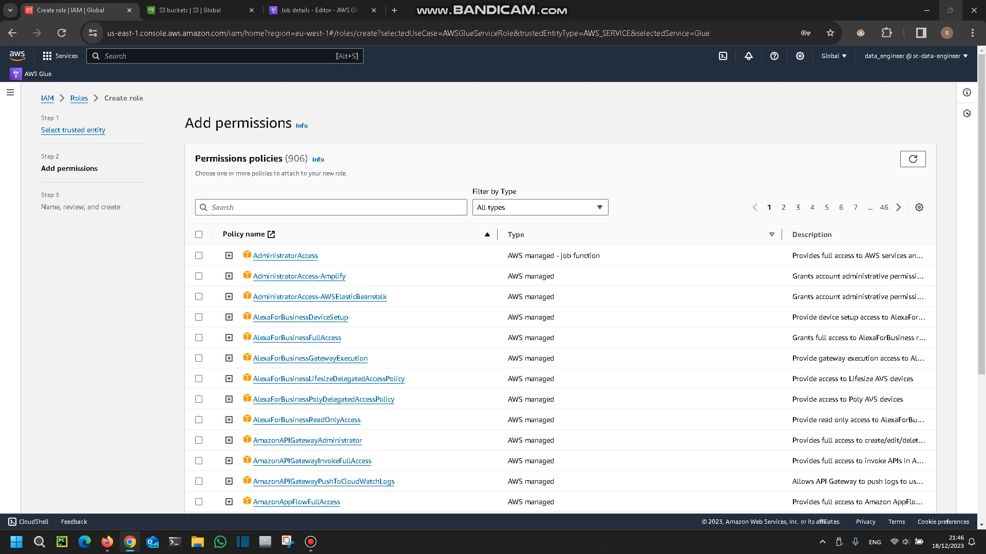
Leave the role without permissions policies, name it demo-glue-iam-role, and create it.
scroll(560, 303, "down", 4)
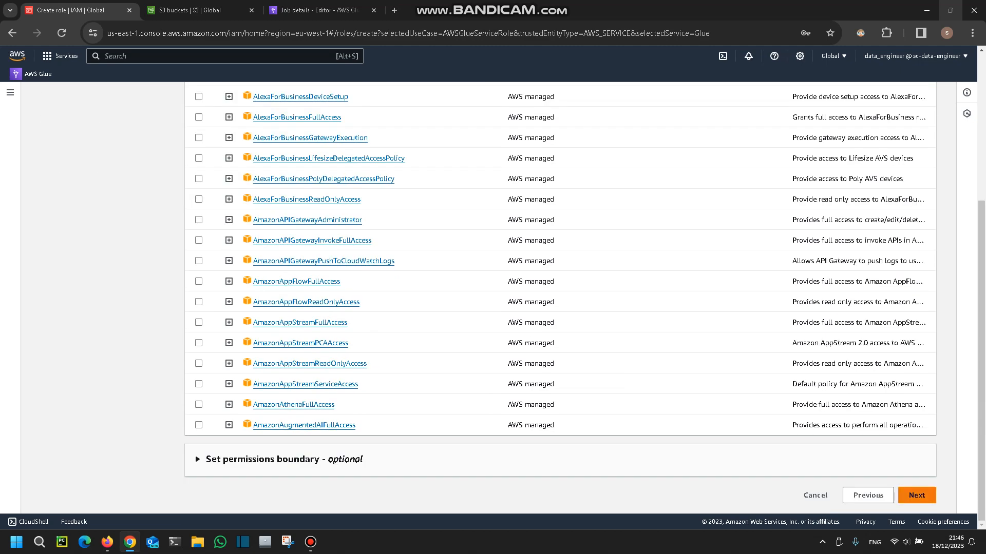
left_click(916, 495)
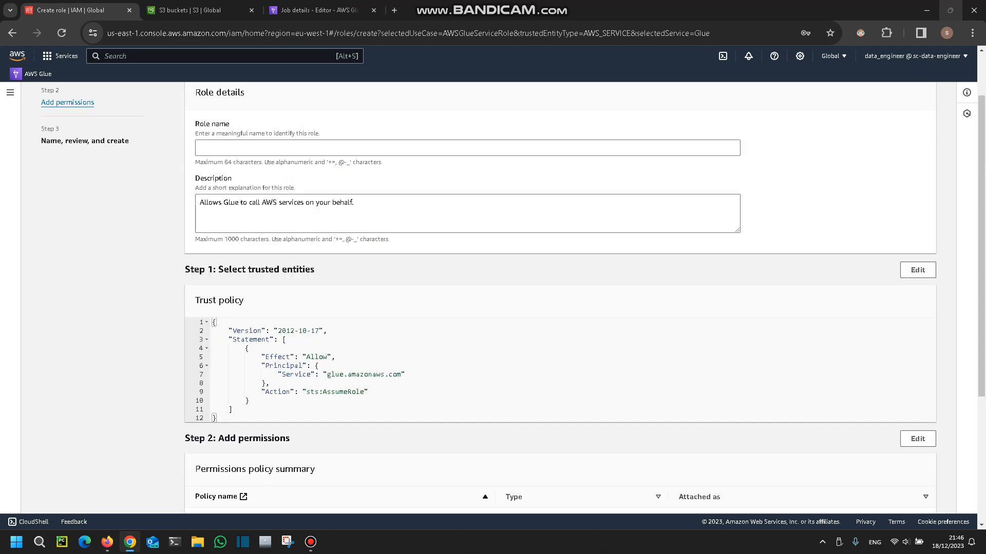
left_click(390, 148)
type("demo")
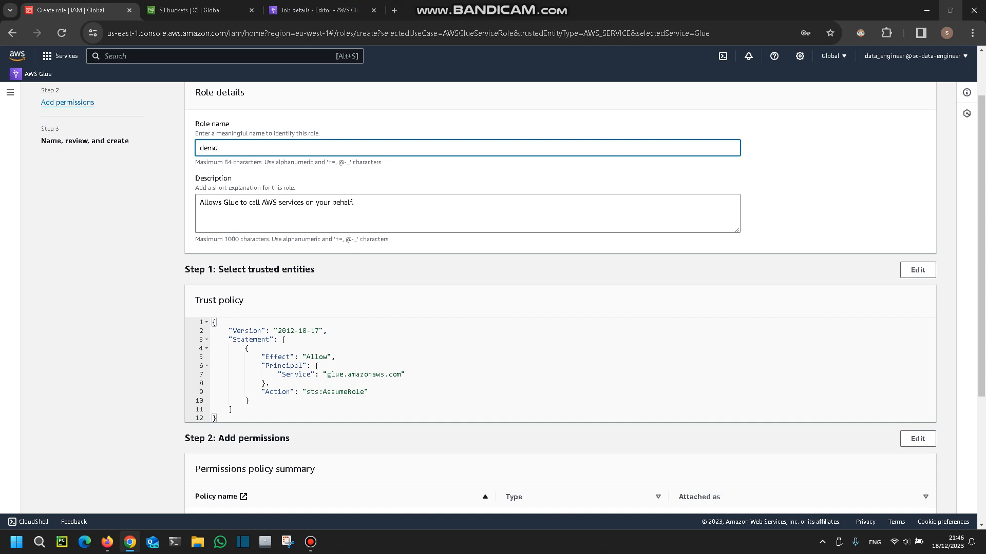
type("-glue-iam-role")
scroll(559, 298, "down", 3)
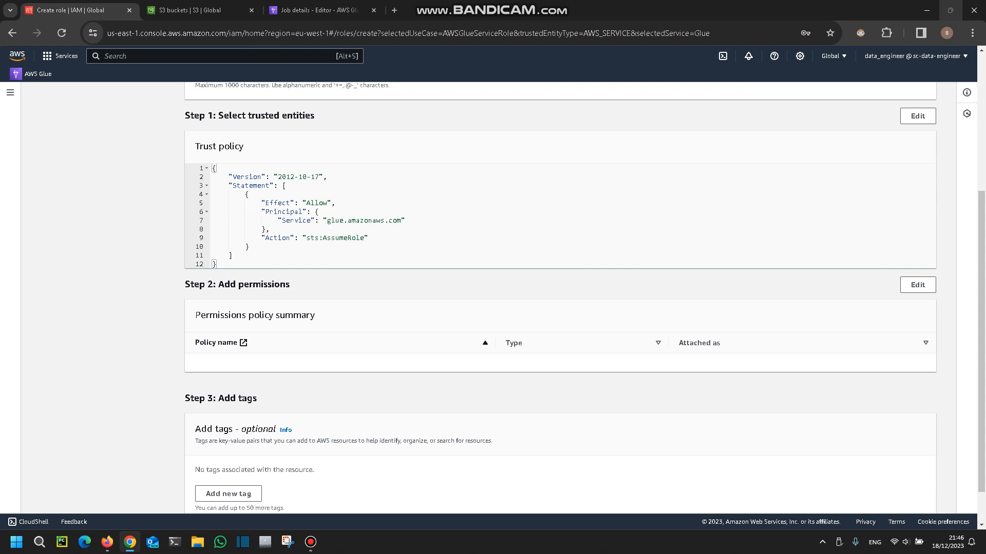
scroll(560, 298, "down", 1)
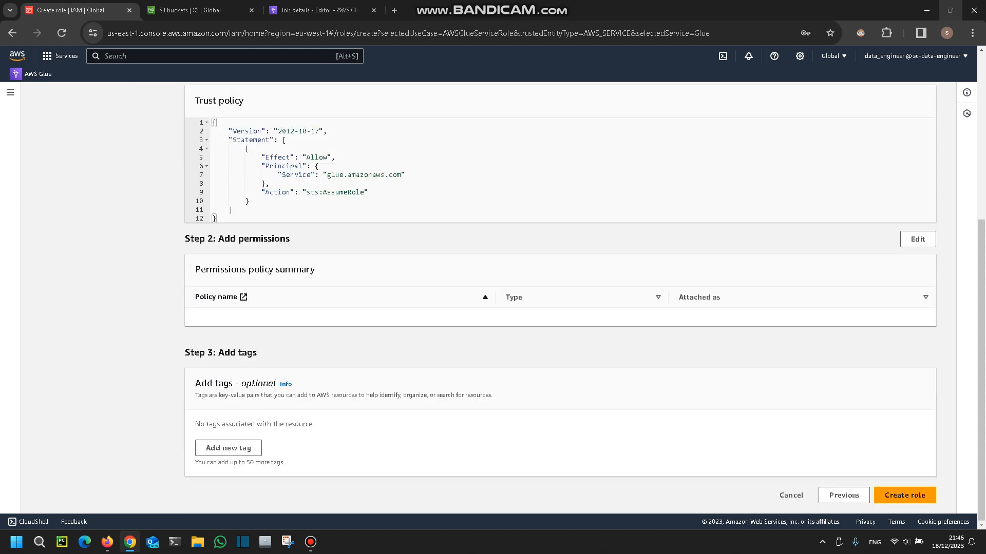
left_click(904, 496)
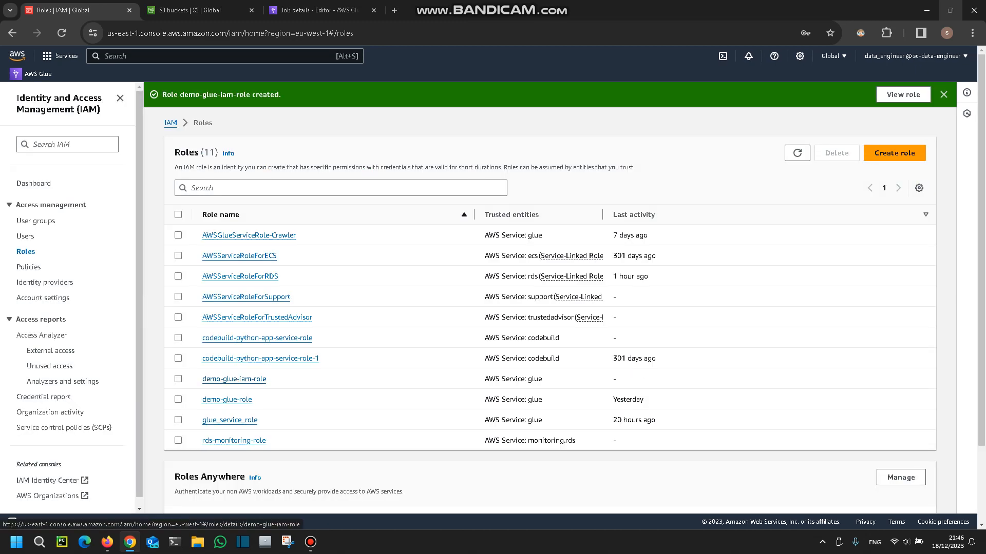
Reload the available IAM roles in the aws-glue-demo-02 job details, assign demo-glue-iam-role, and save the job.
left_click(318, 10)
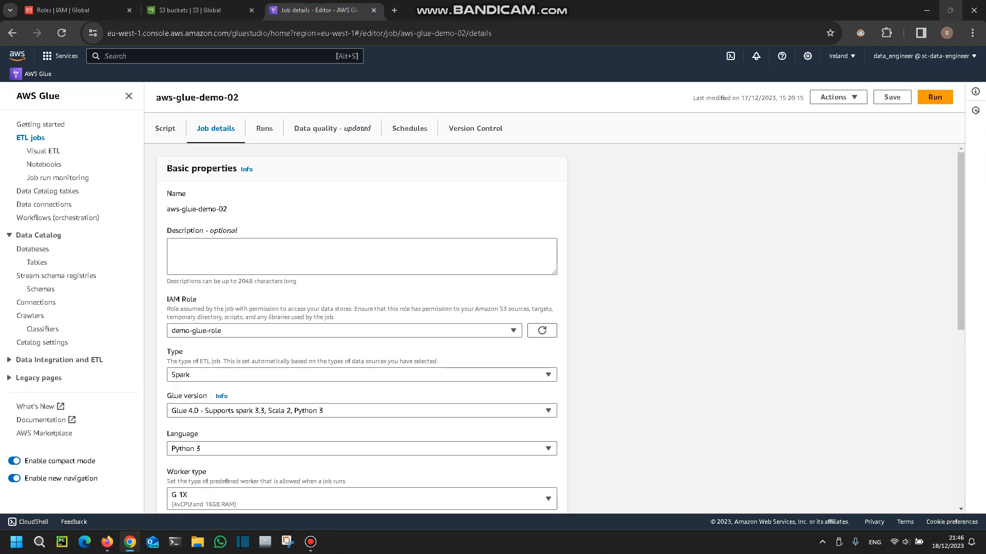
left_click(344, 330)
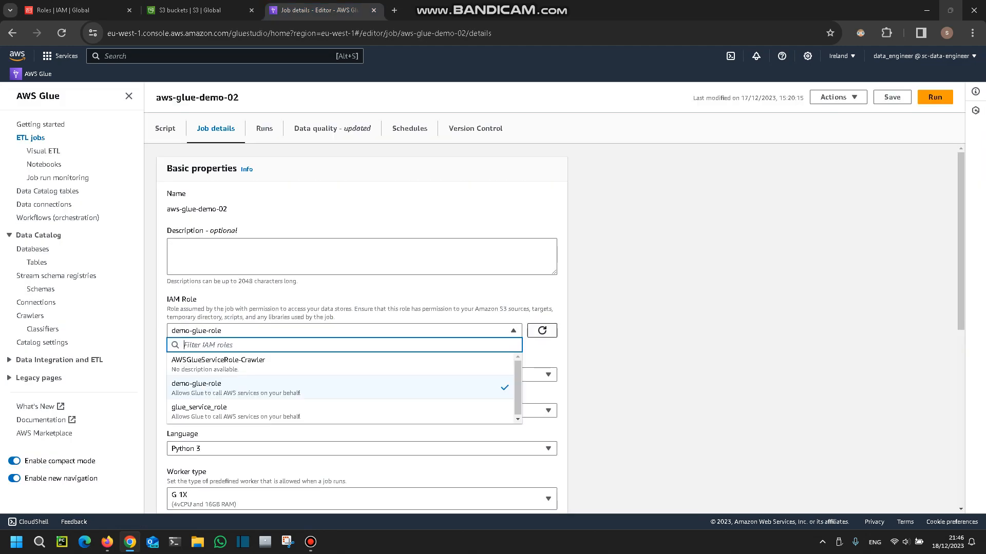
left_click(542, 331)
left_click(483, 331)
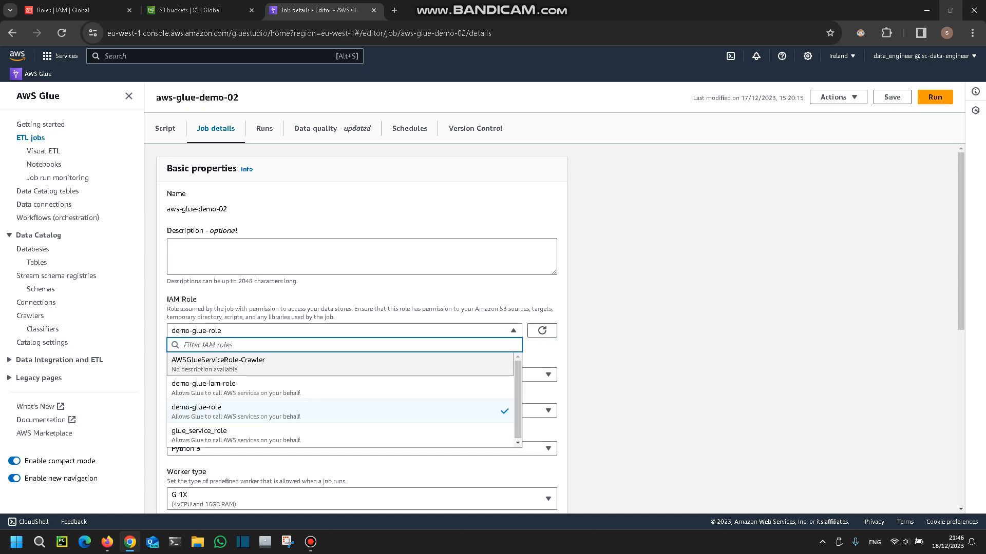
left_click(236, 388)
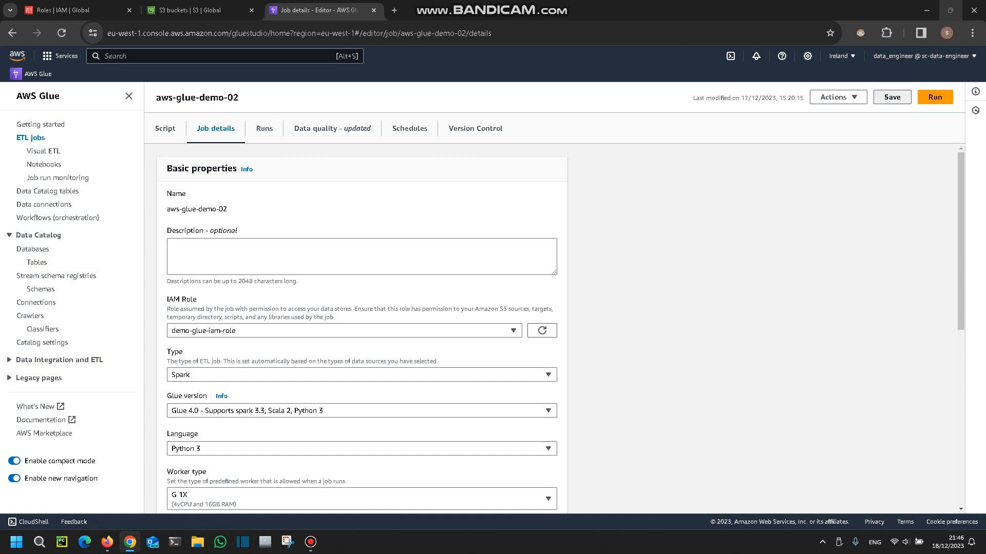
left_click(892, 97)
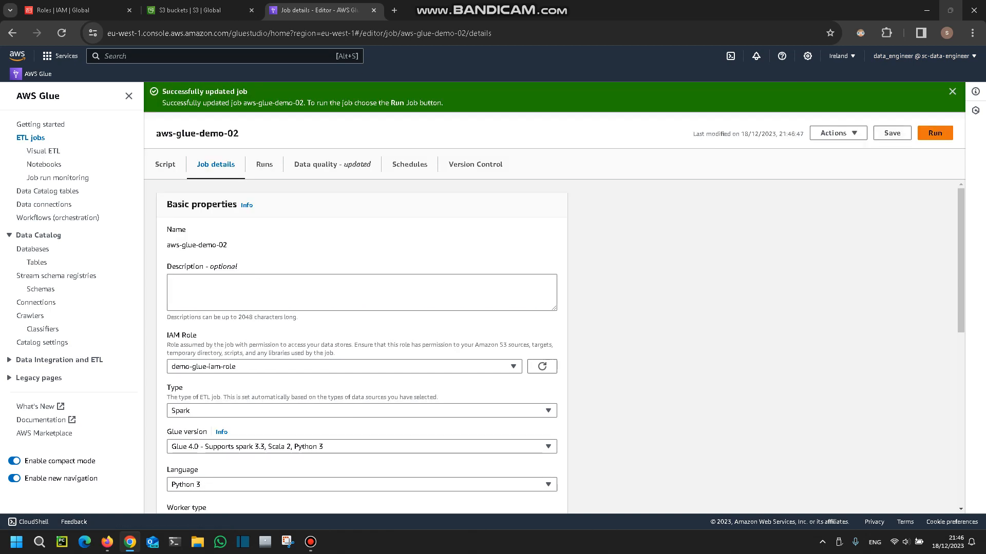
Run the aws-glue-demo-02 job and examine the latest run's status and launch message.
left_click(934, 133)
left_click(265, 164)
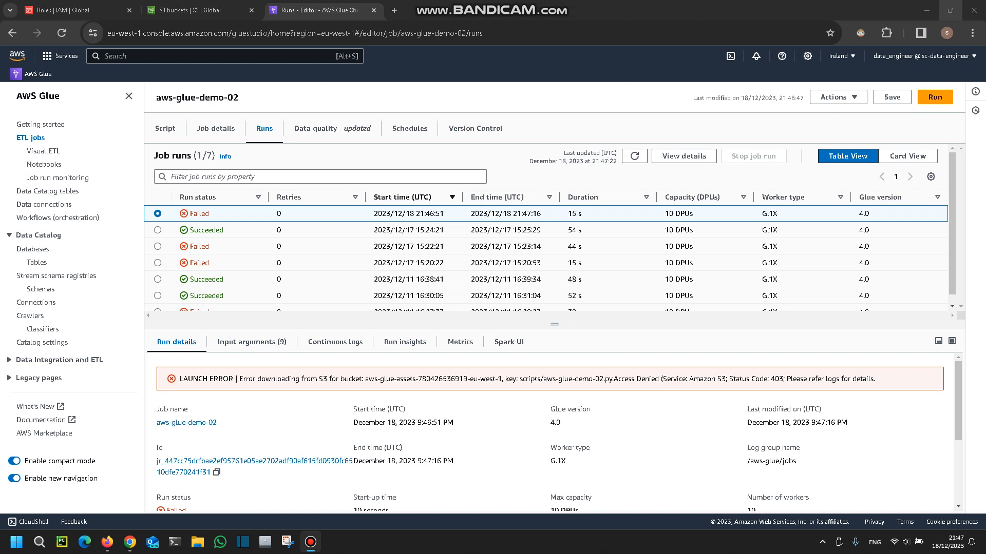
left_click_drag(613, 379, 655, 379)
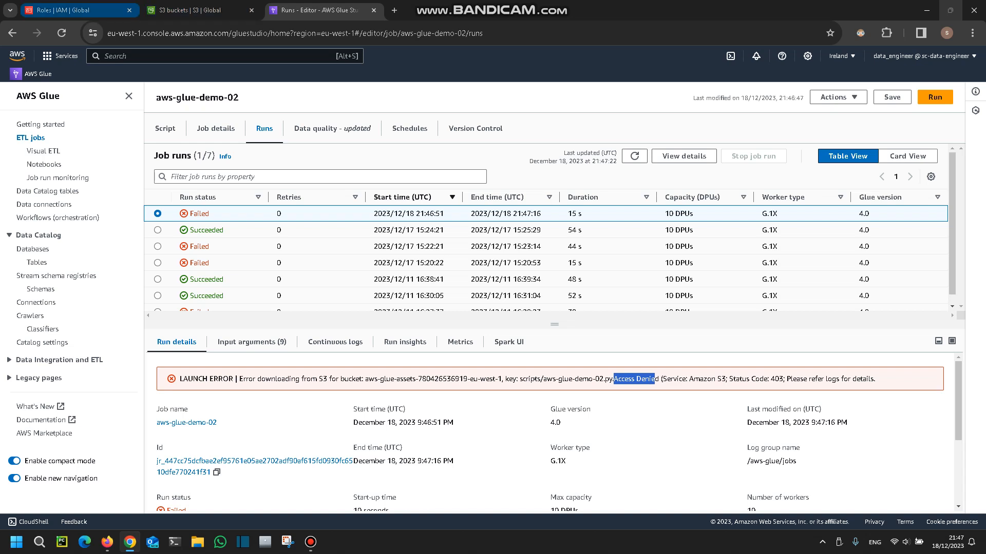
Attach the AmazonS3FullAccess policy to demo-glue-iam-role in IAM and rerun the aws-glue-demo-02 job.
left_click(67, 10)
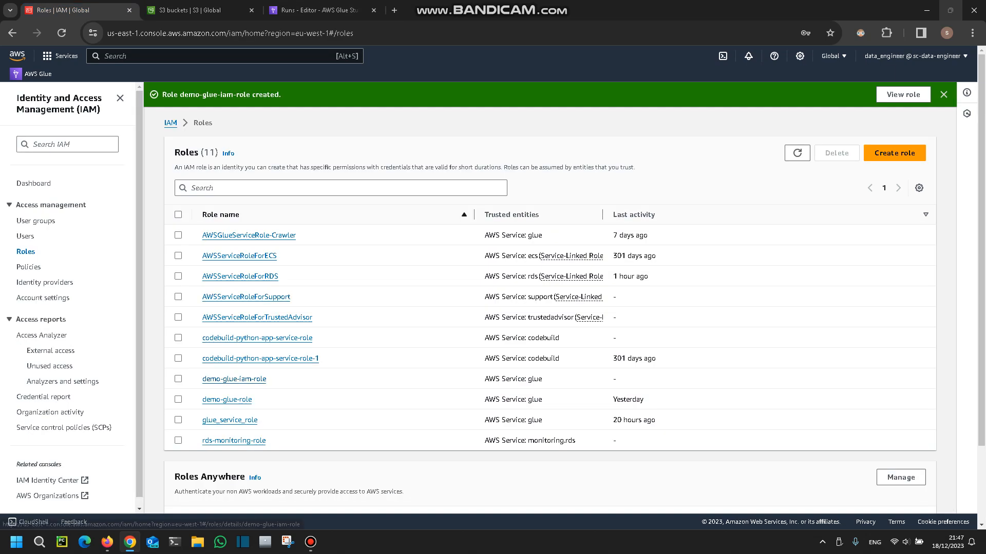
left_click(234, 379)
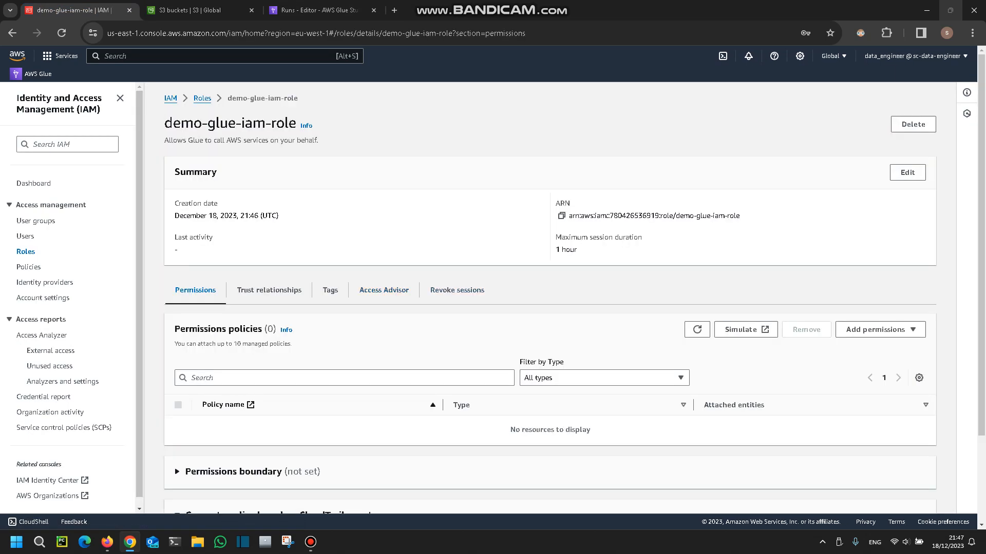
left_click(875, 330)
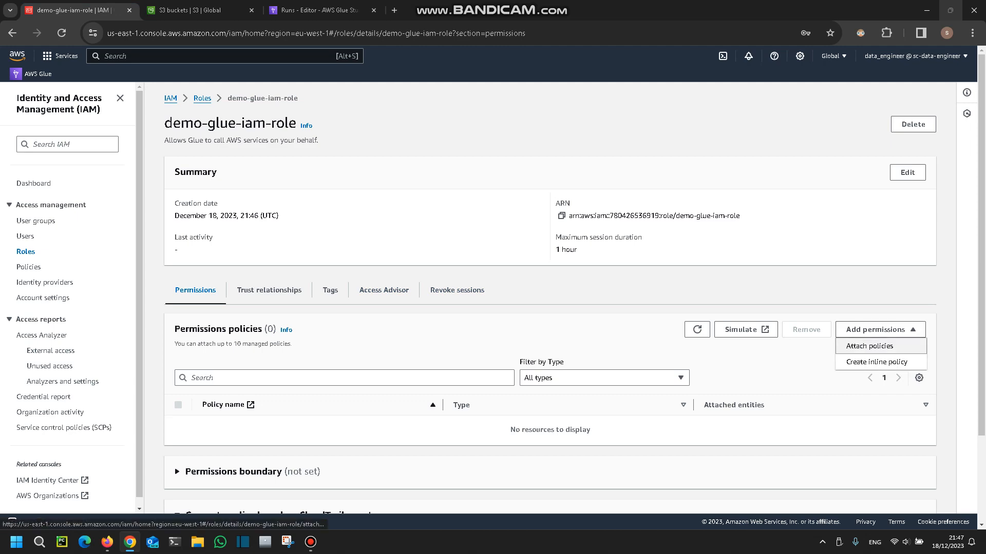
left_click(869, 346)
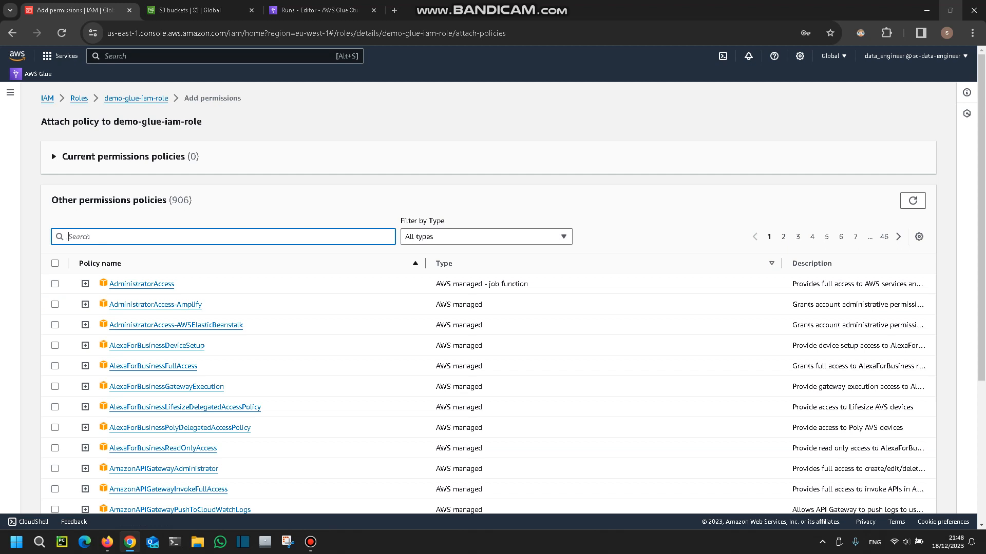
type("s3ful")
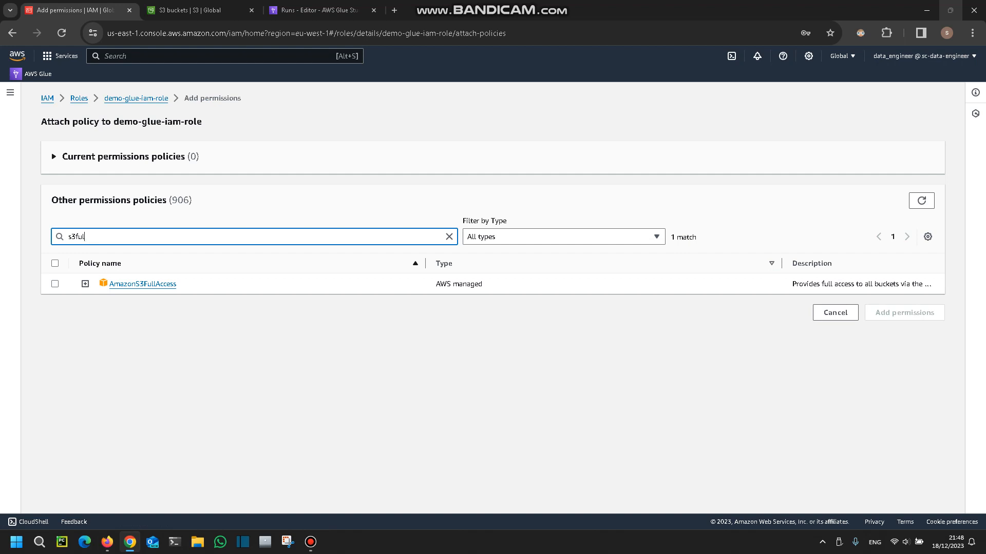
left_click(55, 284)
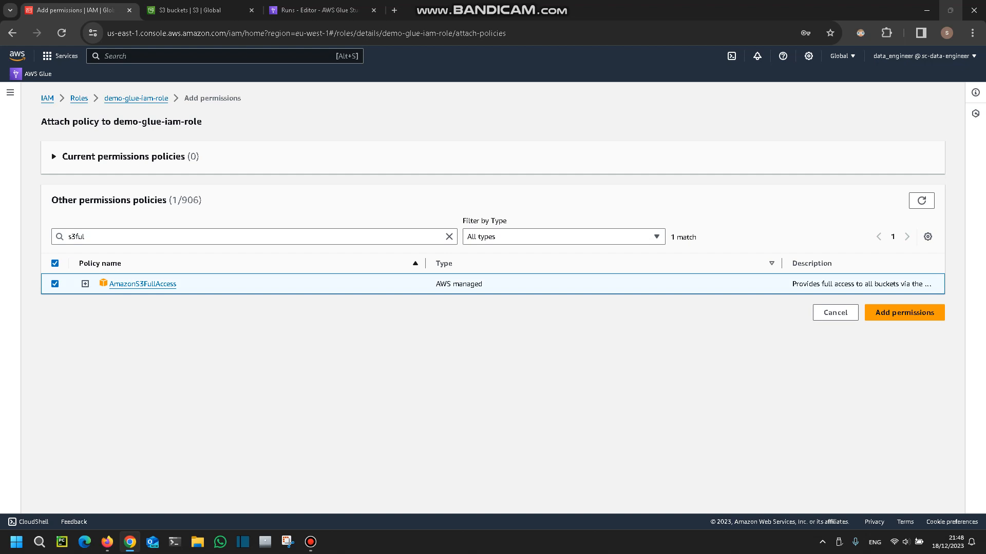
left_click(904, 313)
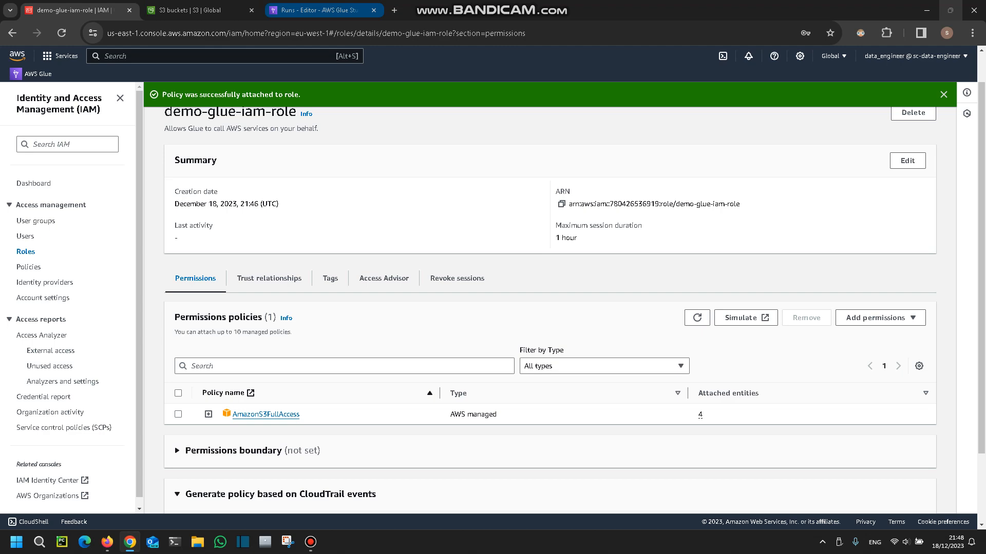
left_click(314, 11)
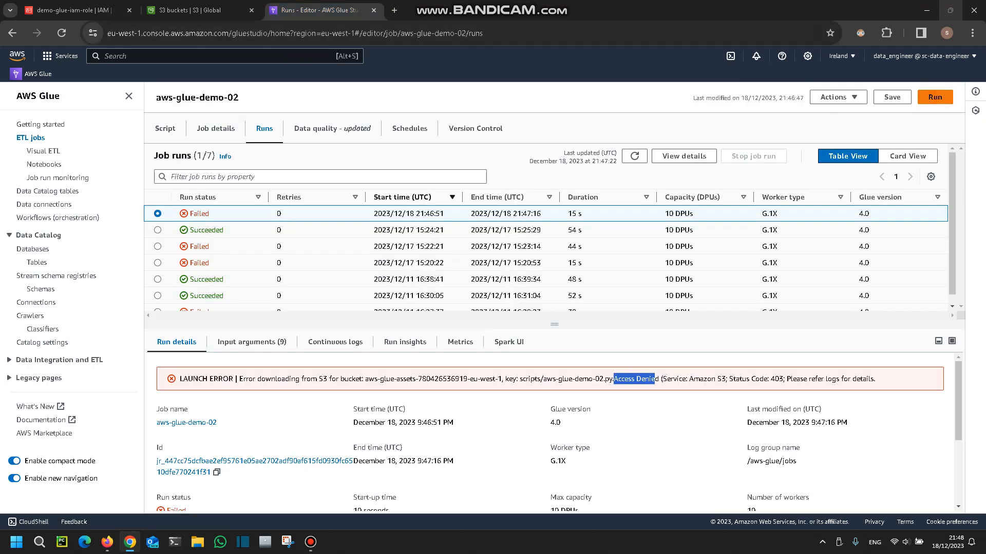
left_click(935, 97)
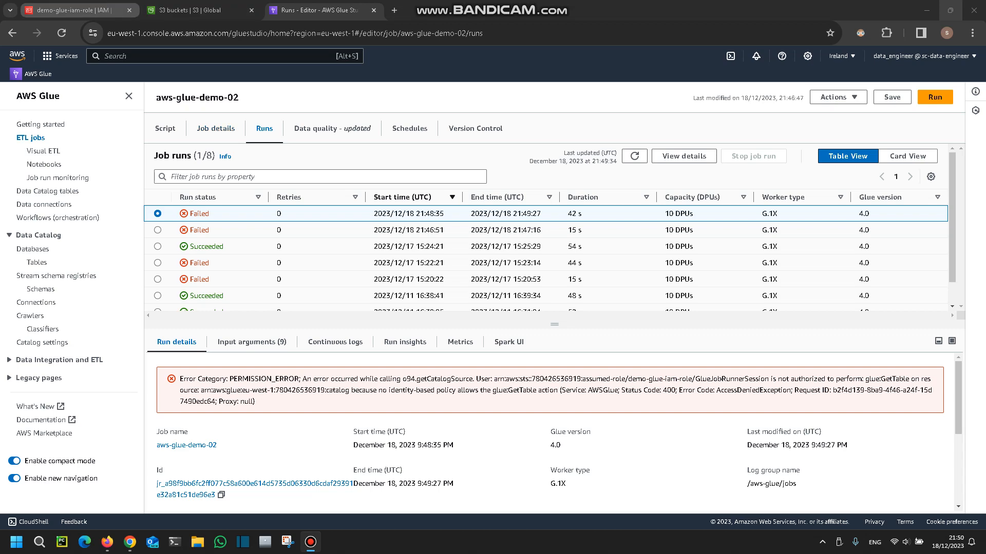
Attach the AWSGlueConsoleFullAccess and AWSGlueServiceRole policies to demo-glue-iam-role.
left_click(77, 10)
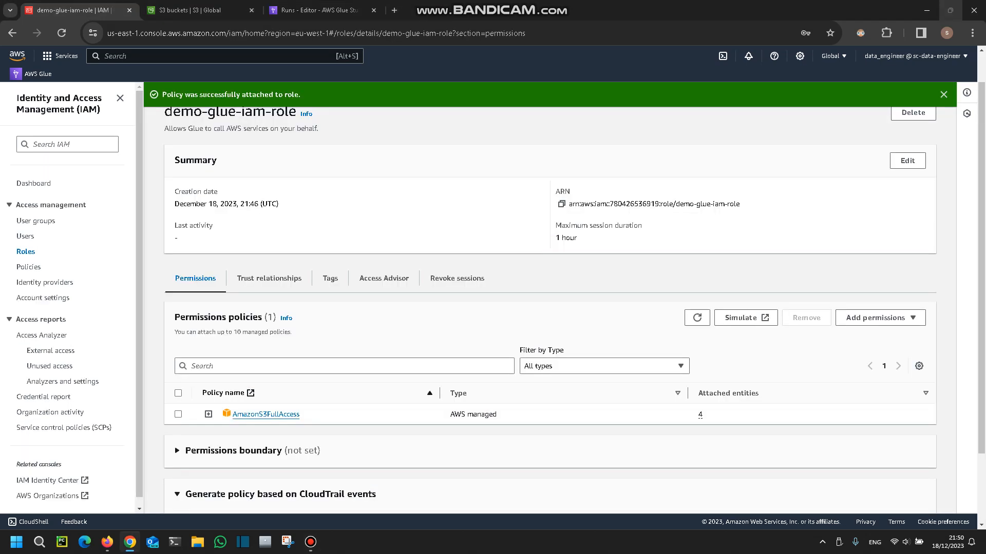
left_click(880, 318)
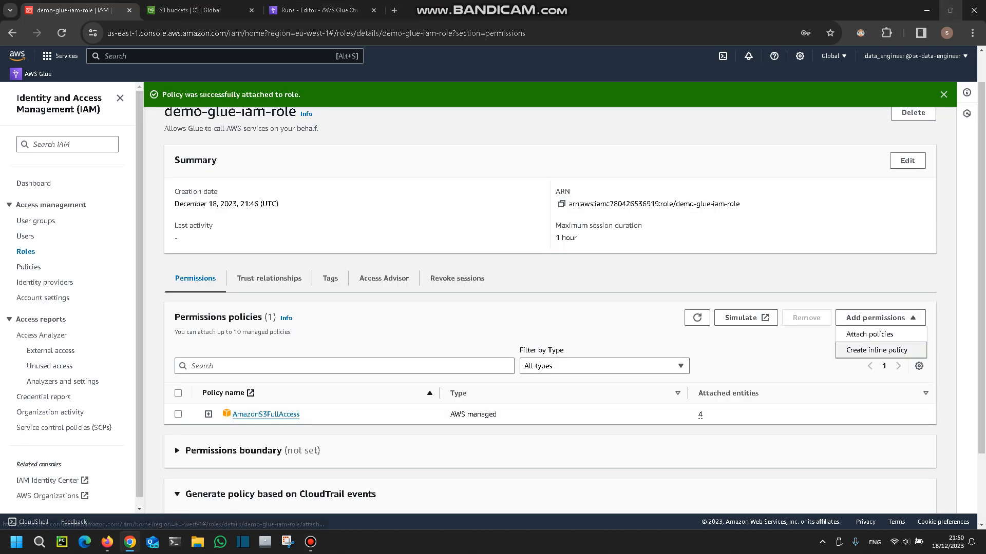
left_click(867, 334)
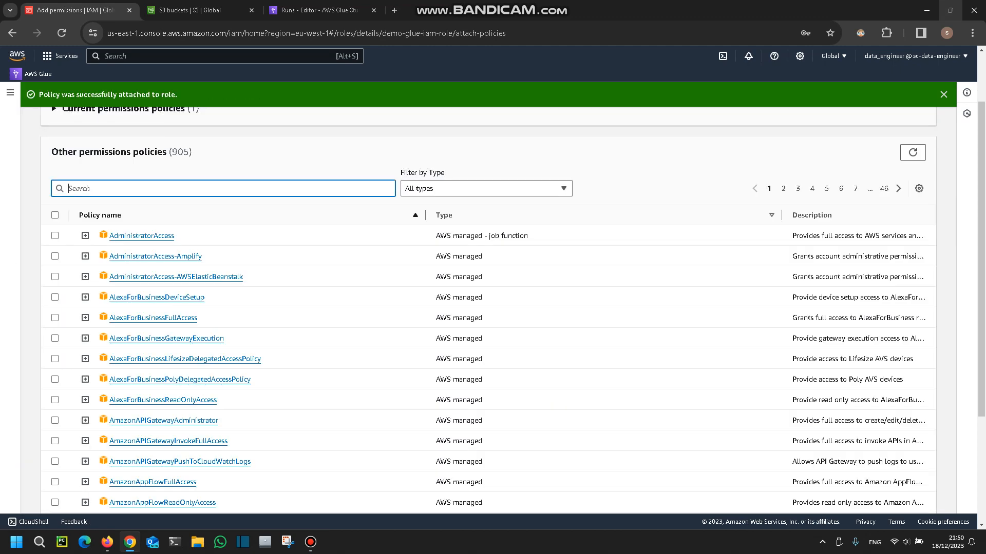
type("glue")
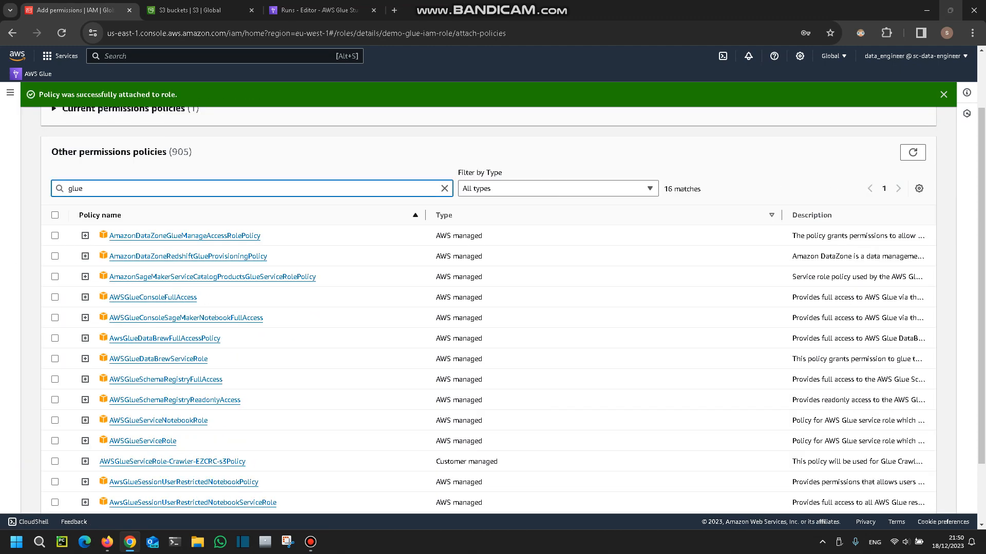
type("ful")
key("BackSpace")
key("BackSpace")
key("BackSpace")
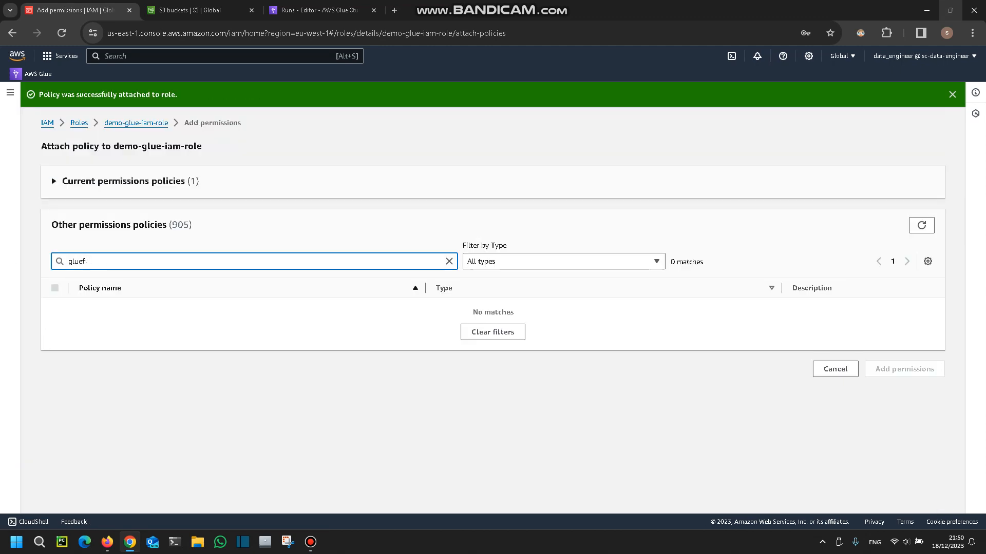
scroll(492, 308, "down", 2)
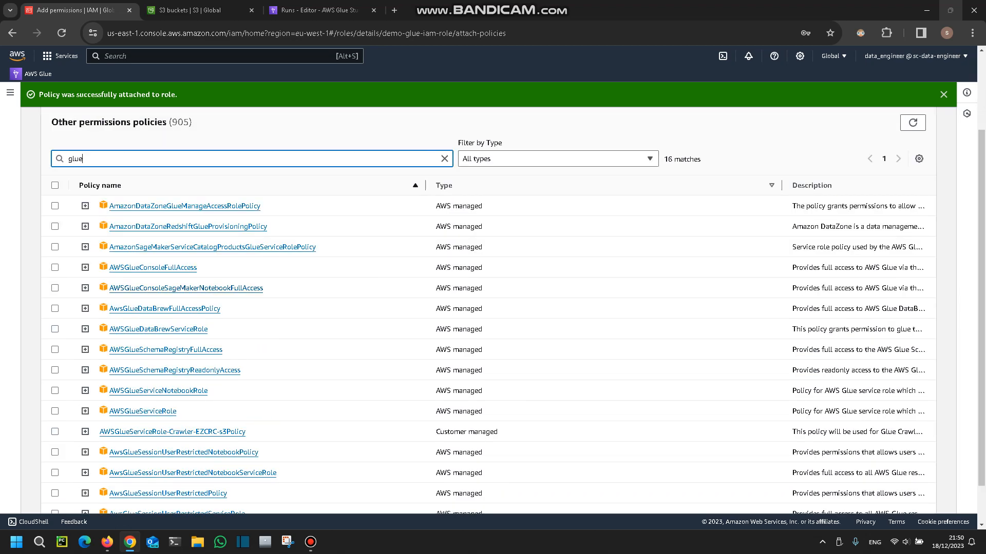
left_click(55, 267)
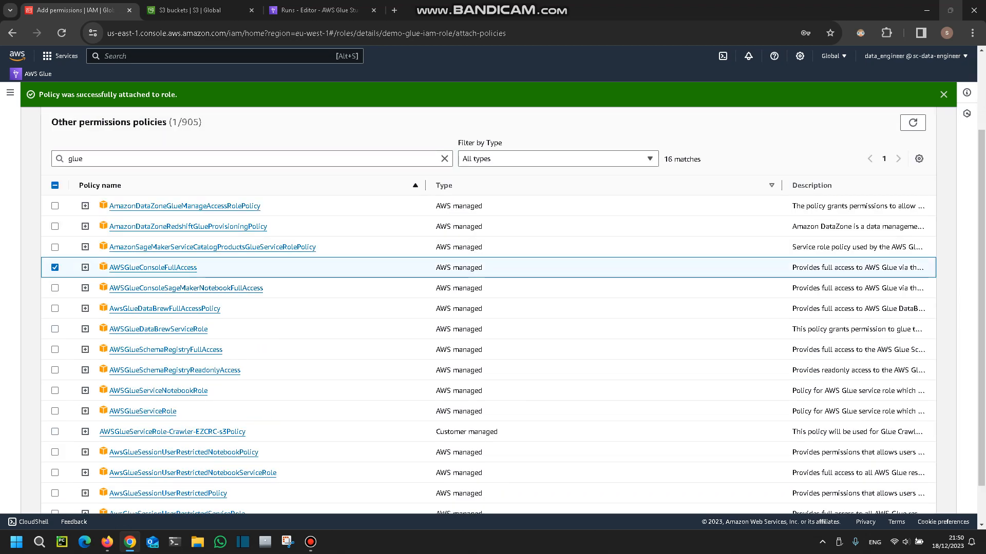
left_click(55, 412)
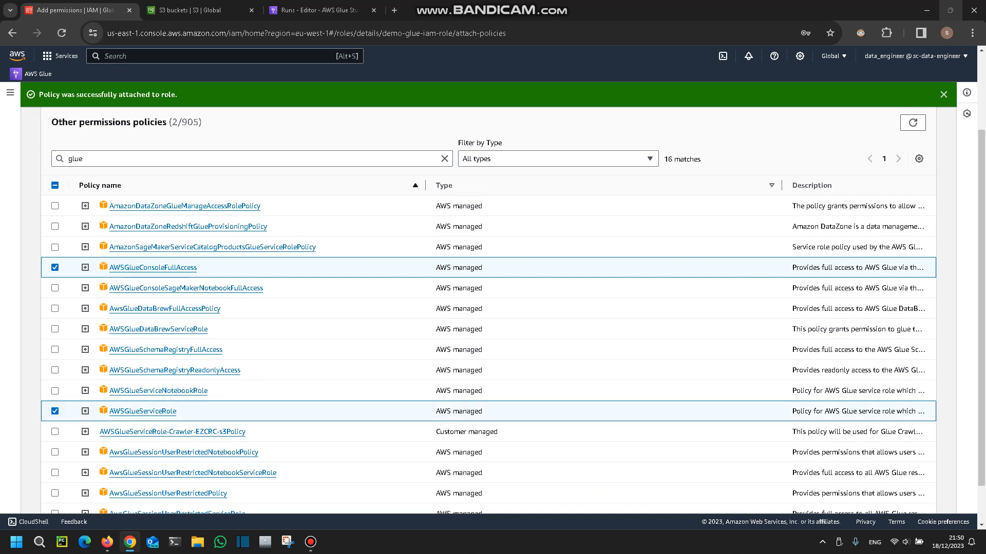
scroll(492, 308, "up", 2)
scroll(492, 308, "down", 3)
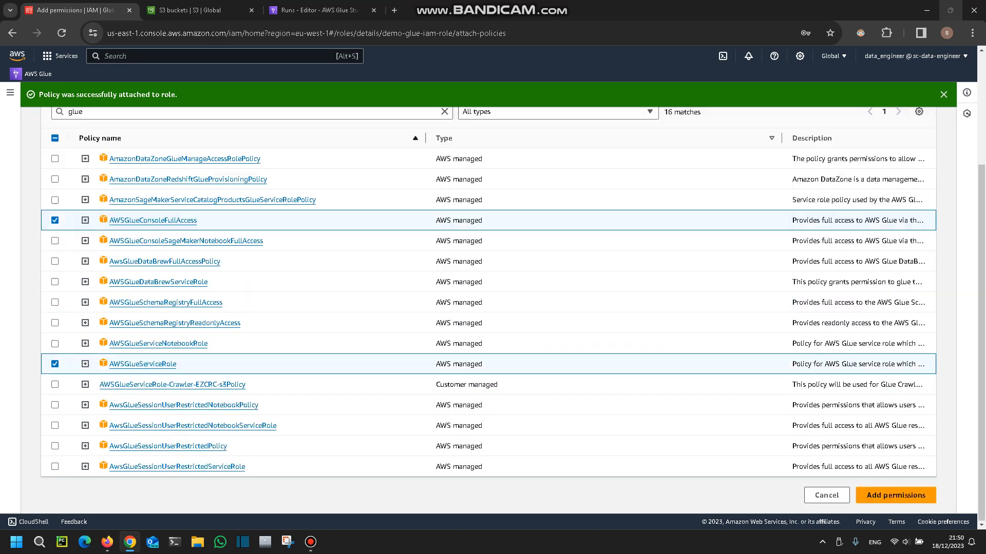
left_click(896, 496)
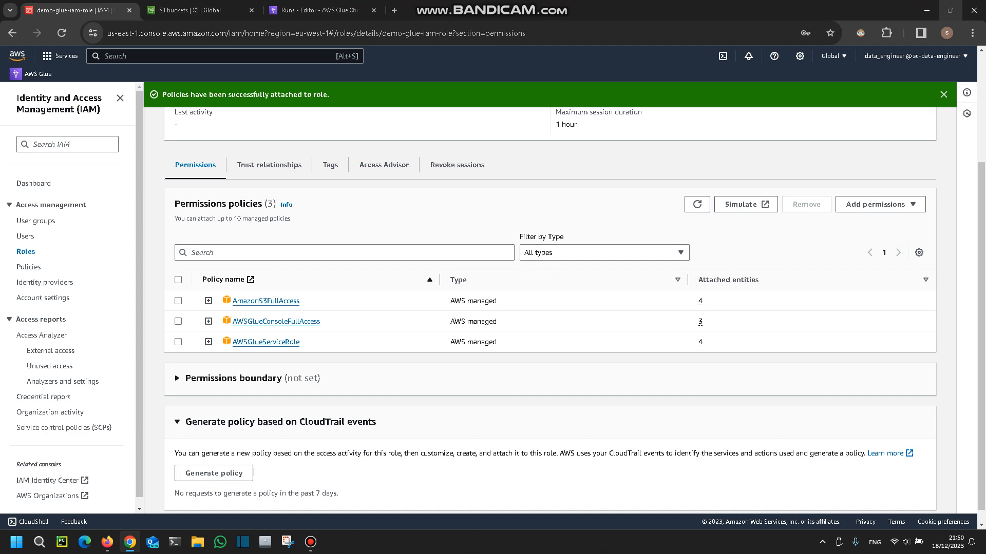
Run the aws-glue-demo-02 job with the added Glue policies and select the newest run to view its details.
left_click(319, 10)
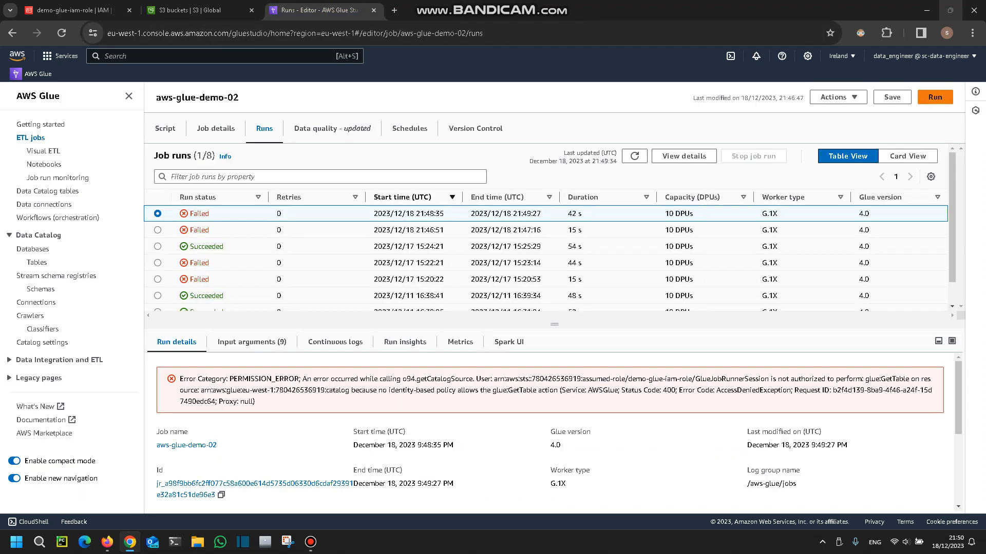
left_click(934, 97)
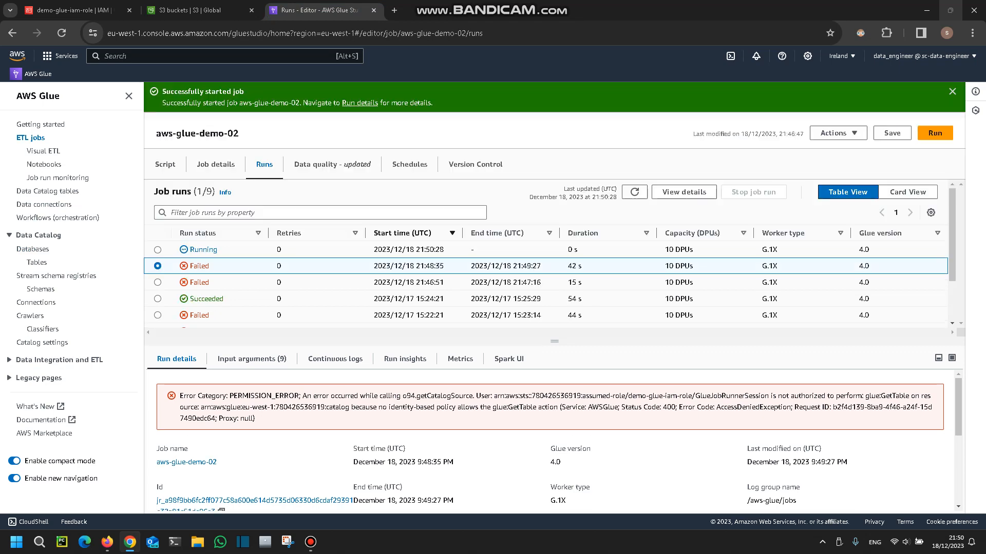
left_click(158, 250)
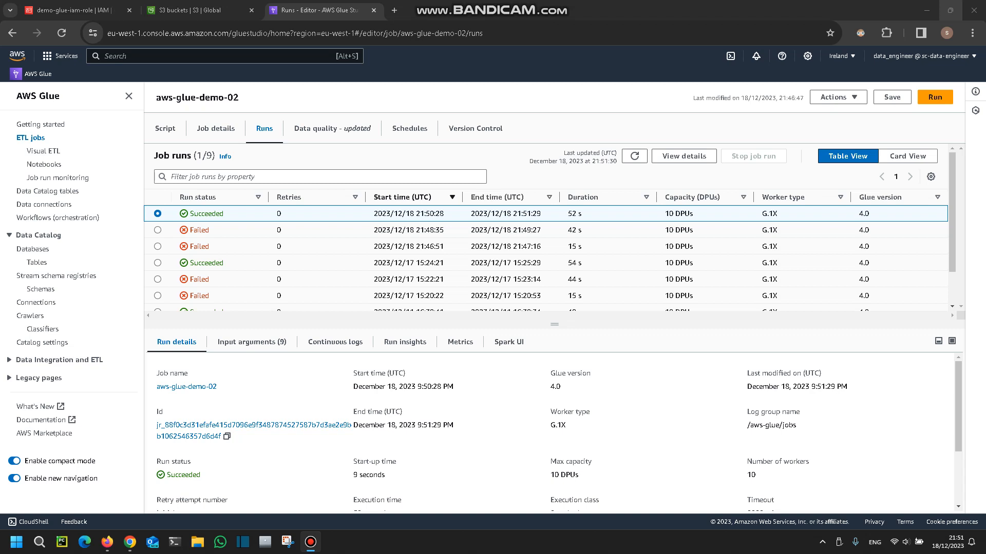
Open the demo-user-1 details from the IAM users to review the user's permissions policies.
left_click(74, 10)
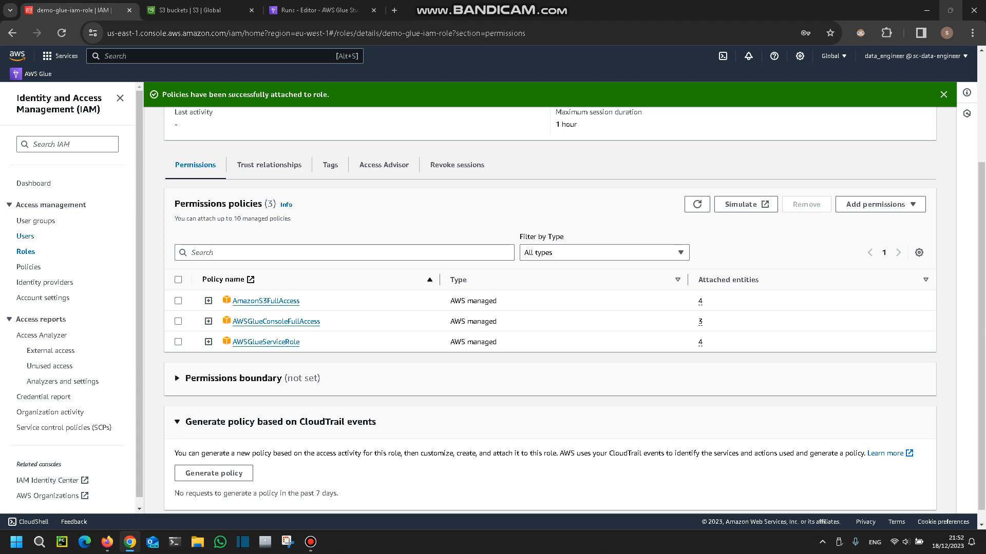
left_click(25, 236)
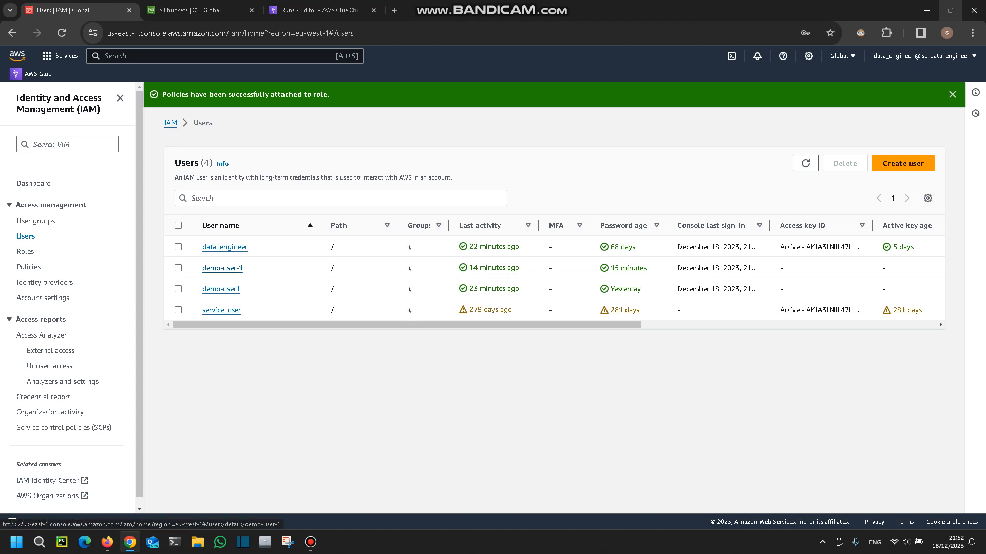
left_click(222, 268)
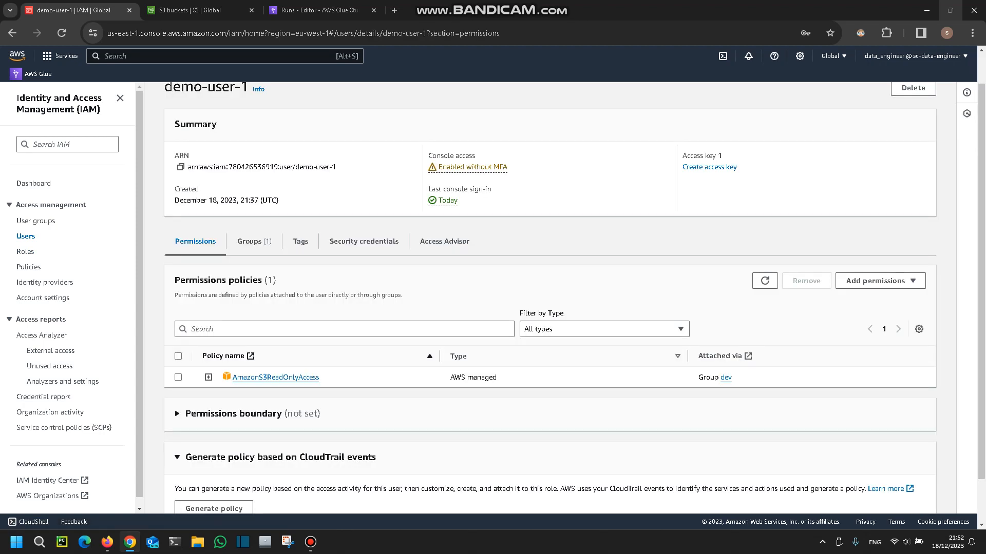